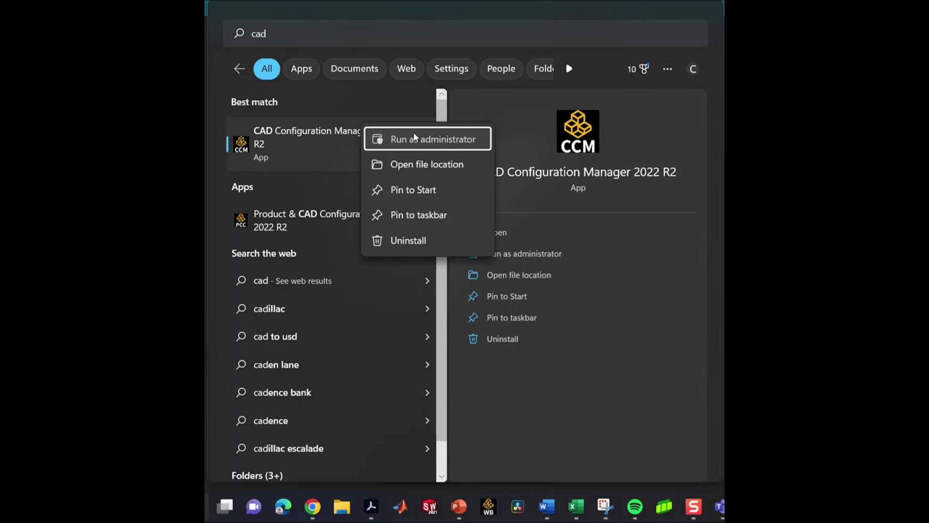
# Run CAD Configuration Manager 2022 R2 as administrator.
pyautogui.click(414, 137)
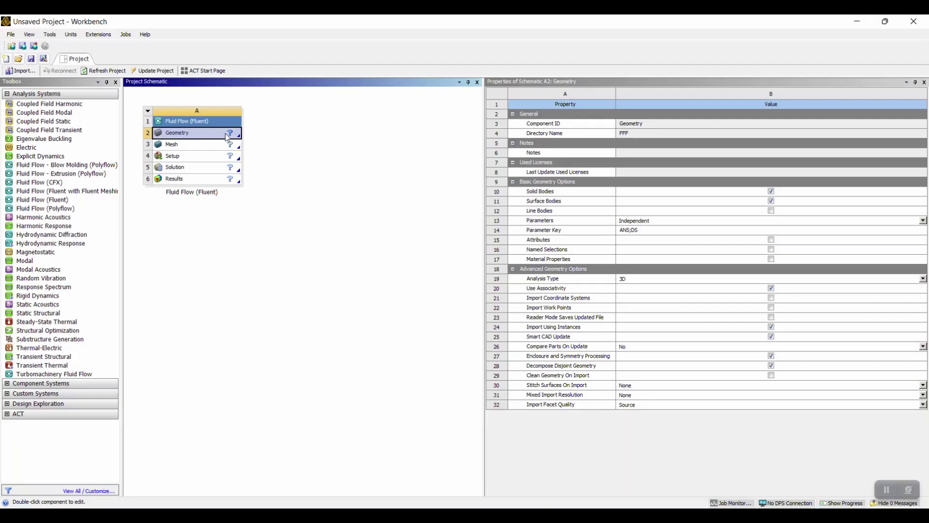
# Import the PAPERPLANE part file into the Fluid Flow (Fluent) system's geometry and open it in DesignModeler.
pyautogui.rightClick(226, 133)
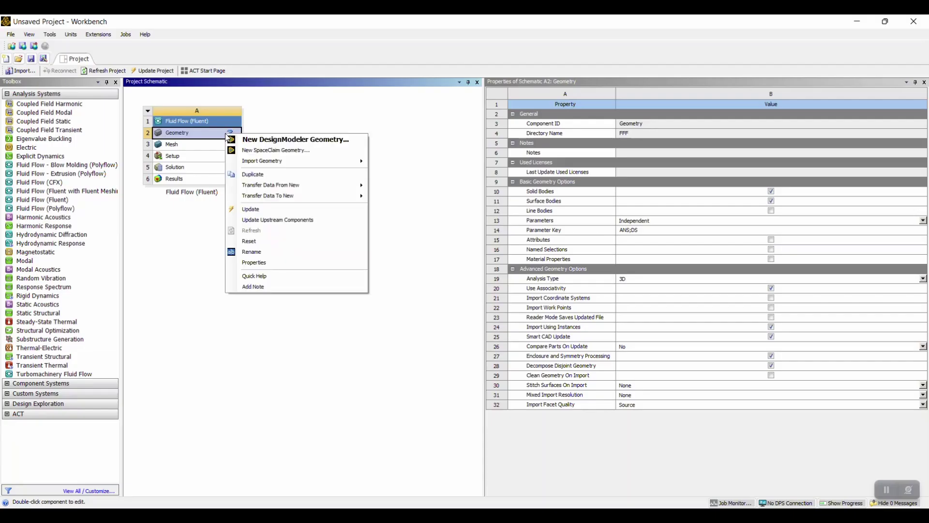
pyautogui.moveTo(289, 161)
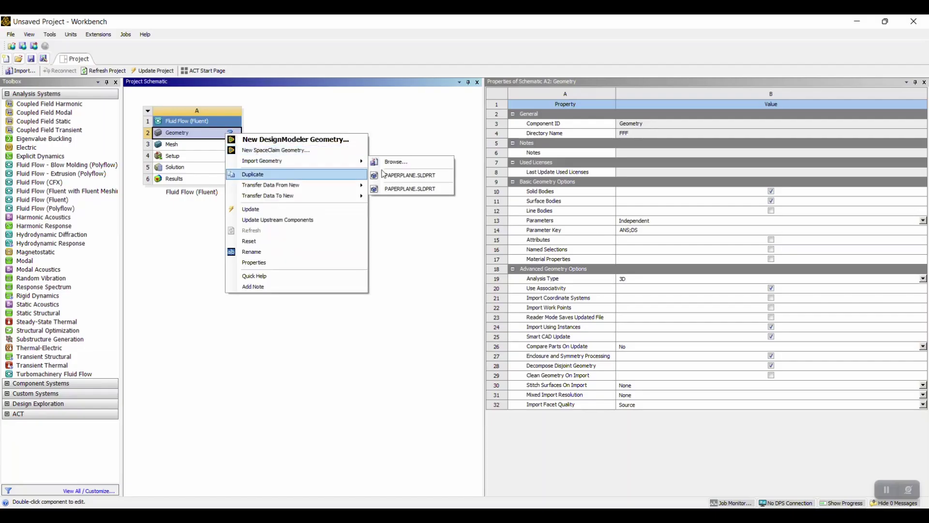
pyautogui.click(413, 165)
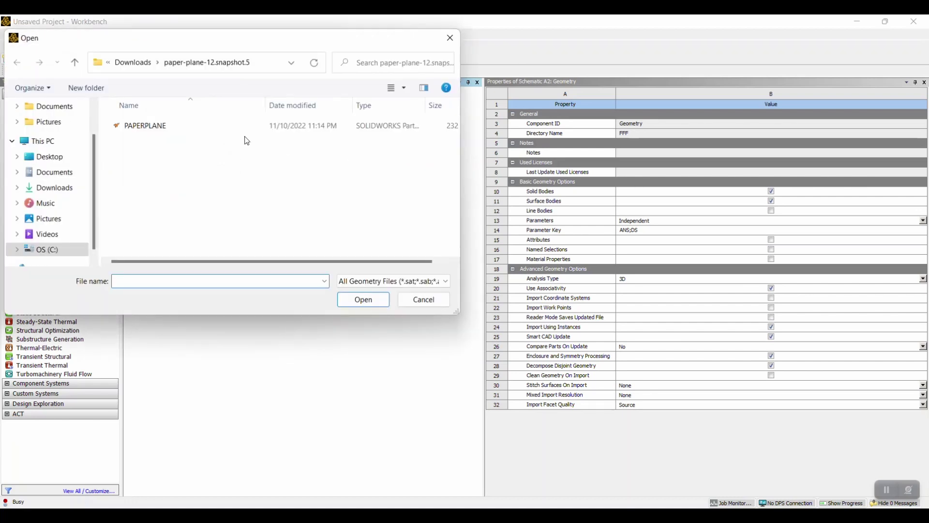
pyautogui.doubleClick(247, 134)
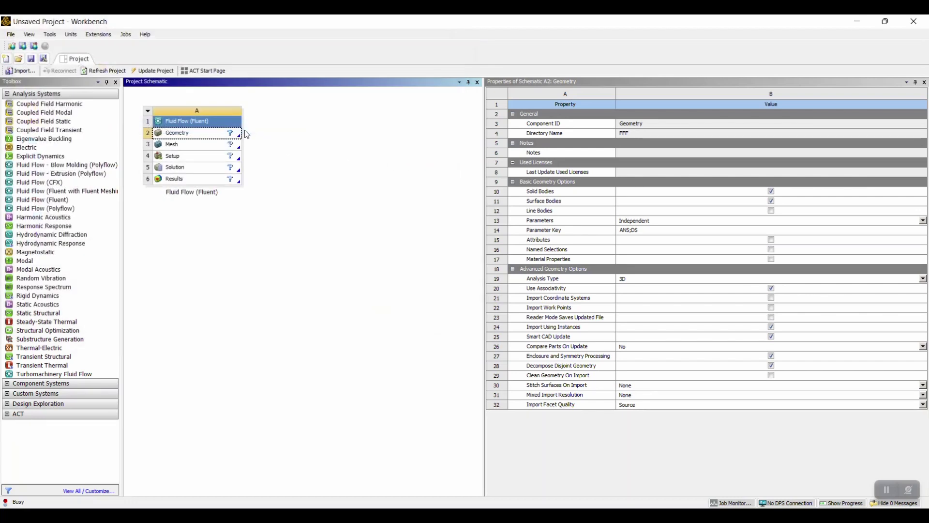
pyautogui.doubleClick(221, 134)
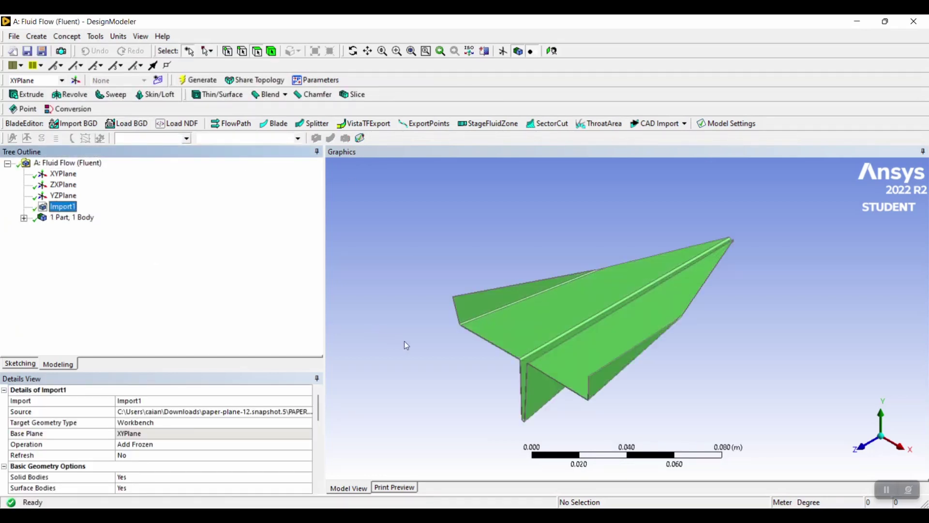
# Examine the paper plane model and the shape and cushion settings of the cylindrical enclosure around it.
pyautogui.click(424, 357)
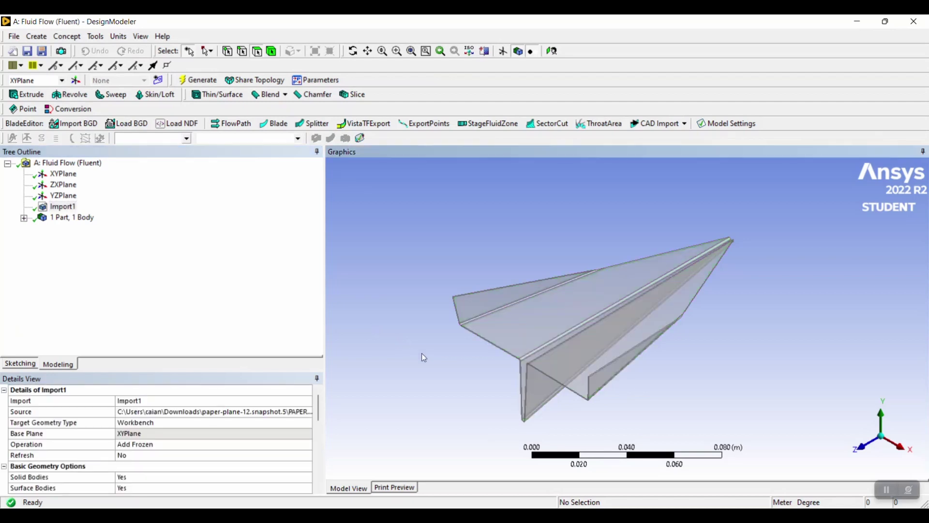
pyautogui.click(539, 372)
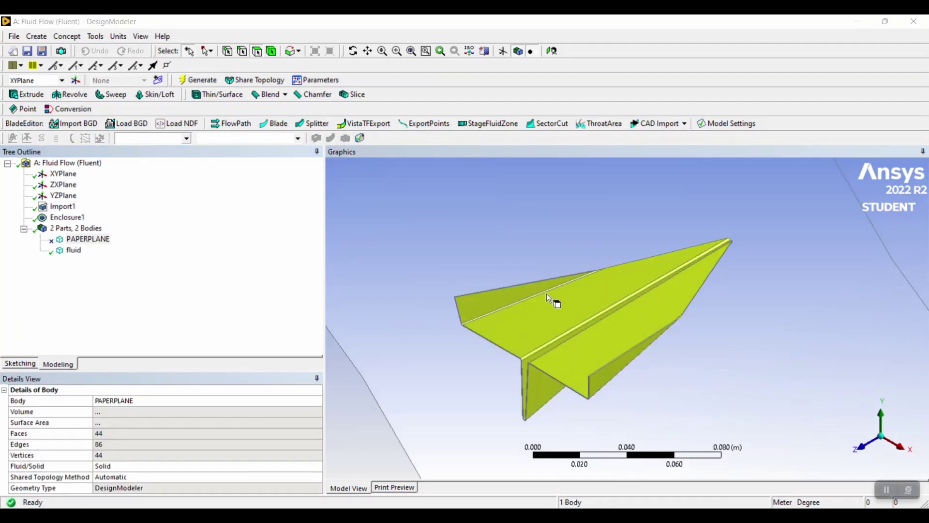
pyautogui.click(95, 37)
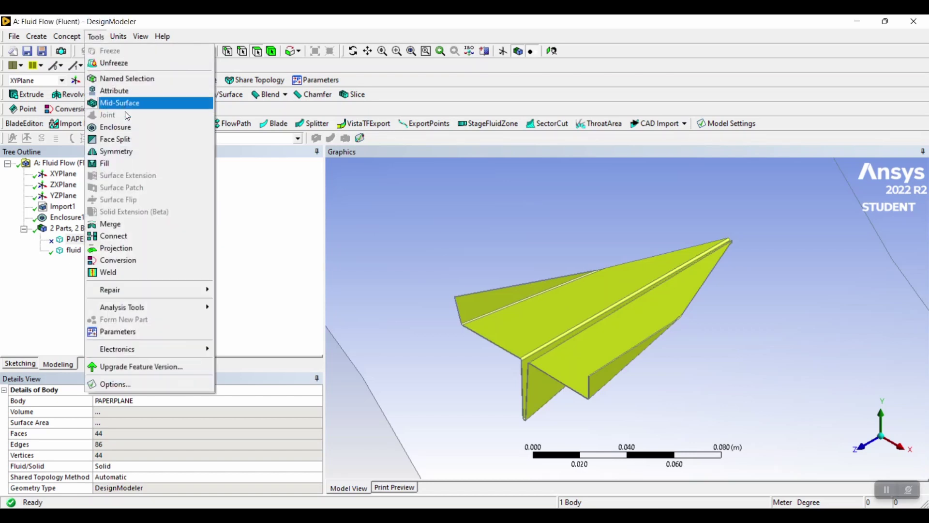
pyautogui.click(67, 218)
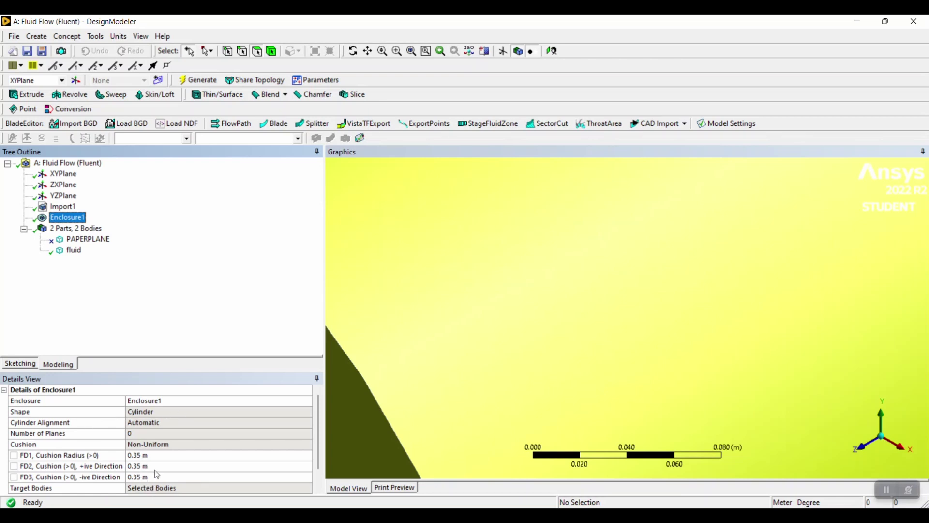
pyautogui.scroll(-10, 535, 302)
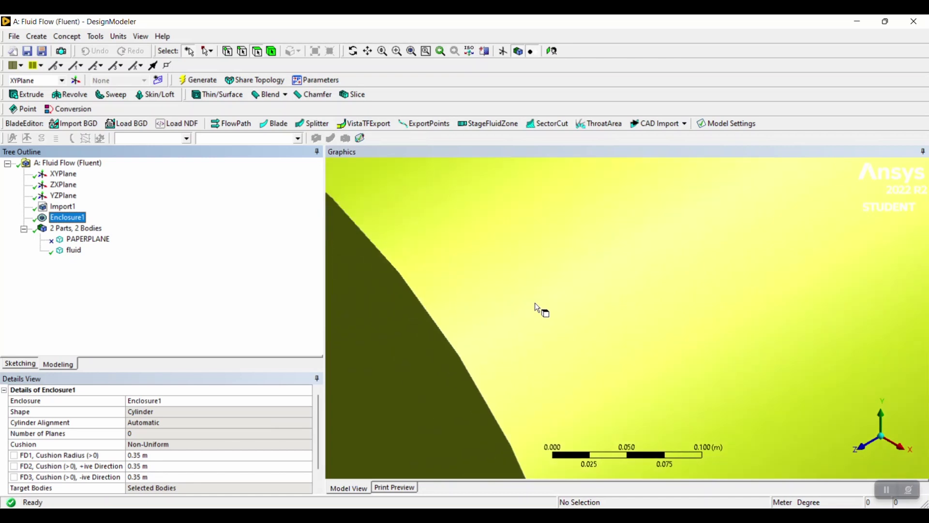
pyautogui.scroll(-1, 535, 303)
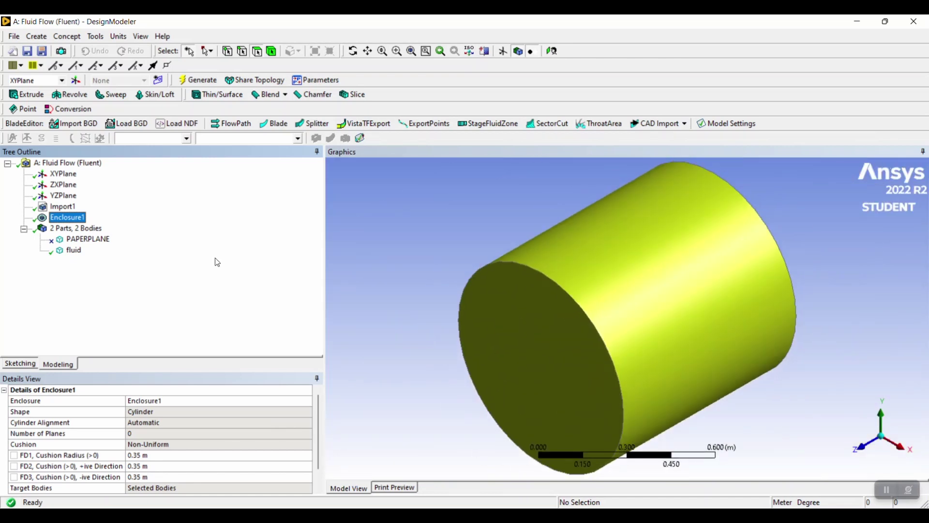
# Check the fluid and PAPERPLANE bodies in the model tree and the suppression options of PAPERPLANE.
pyautogui.click(75, 250)
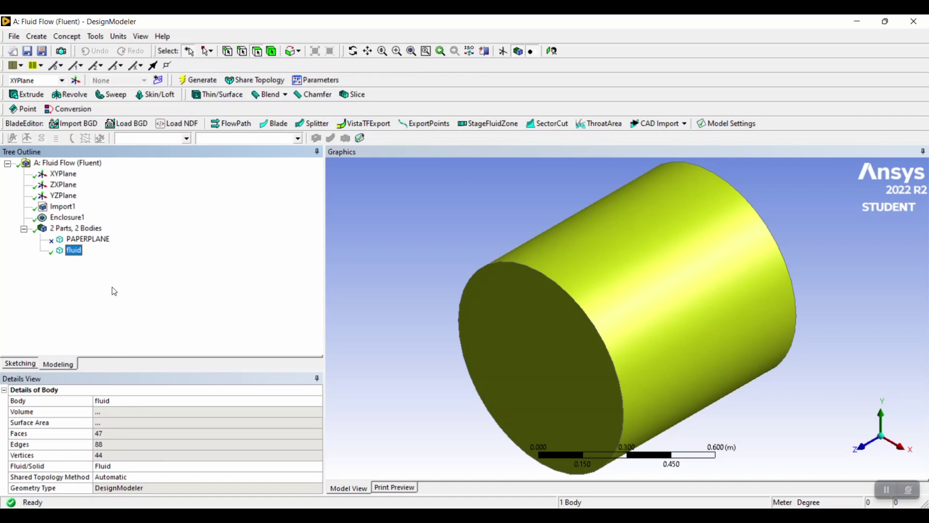
pyautogui.click(96, 240)
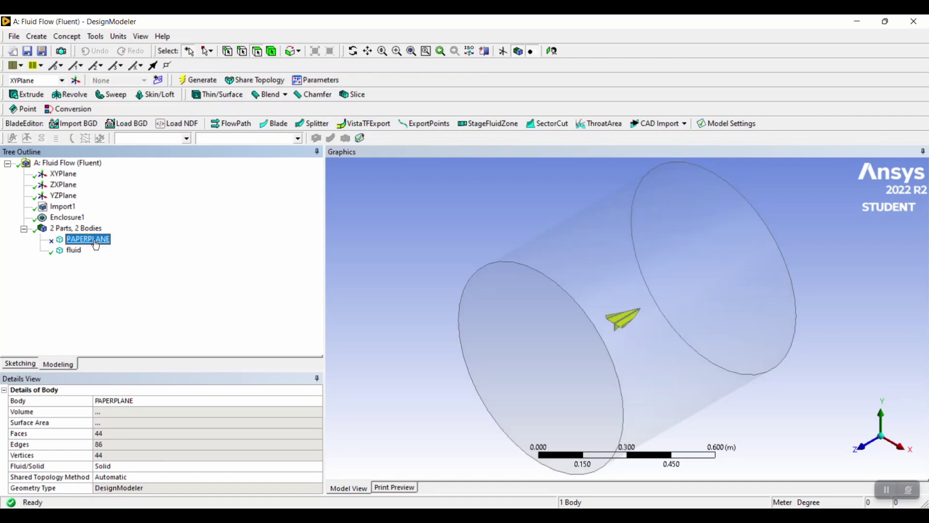
pyautogui.rightClick(96, 244)
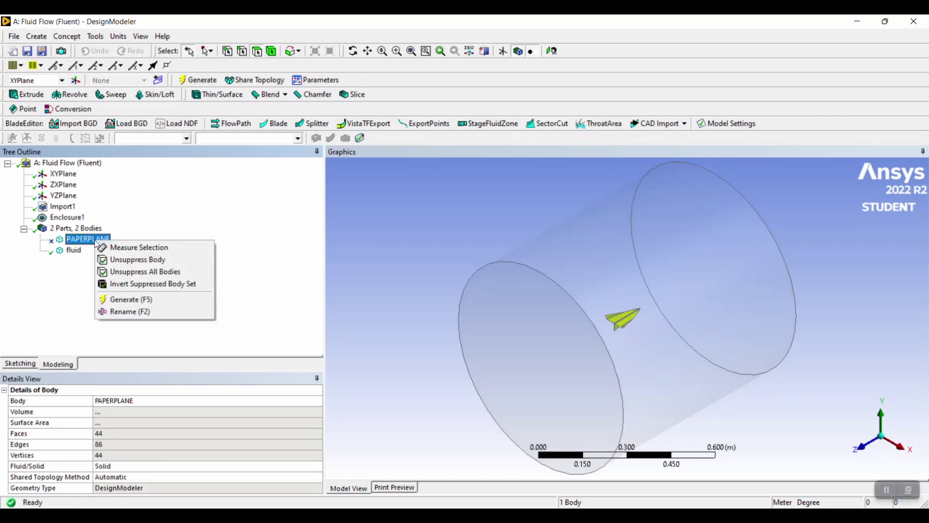
pyautogui.click(296, 266)
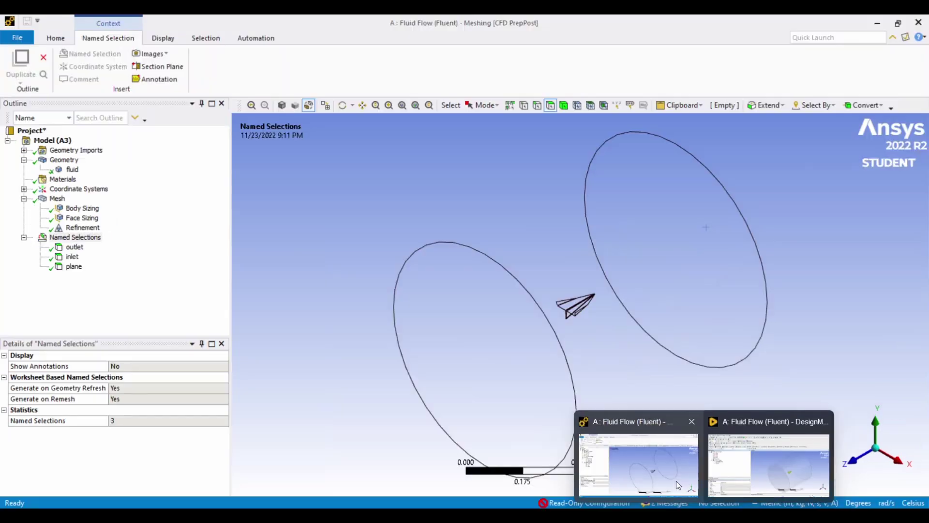
# Switch to the Meshing window and review the global mesh, body sizing, face sizing and refinement settings.
pyautogui.click(675, 480)
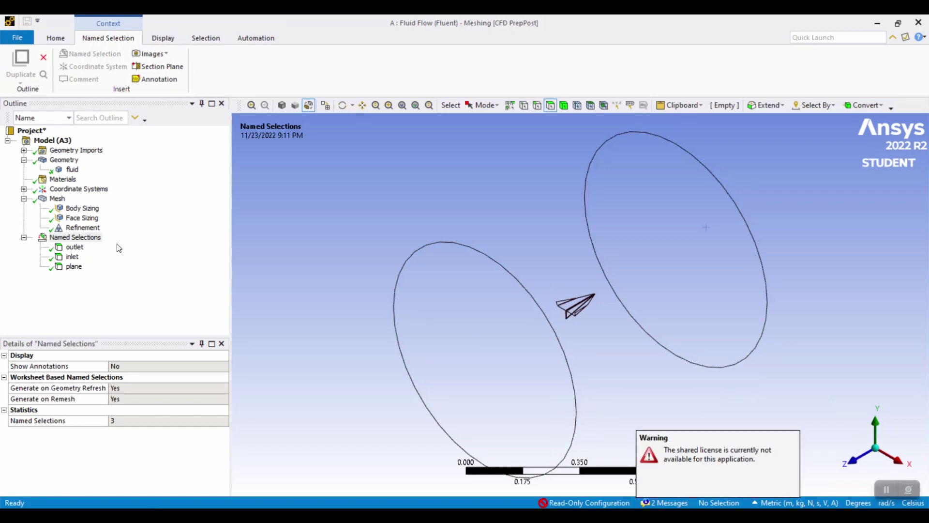
pyautogui.click(57, 199)
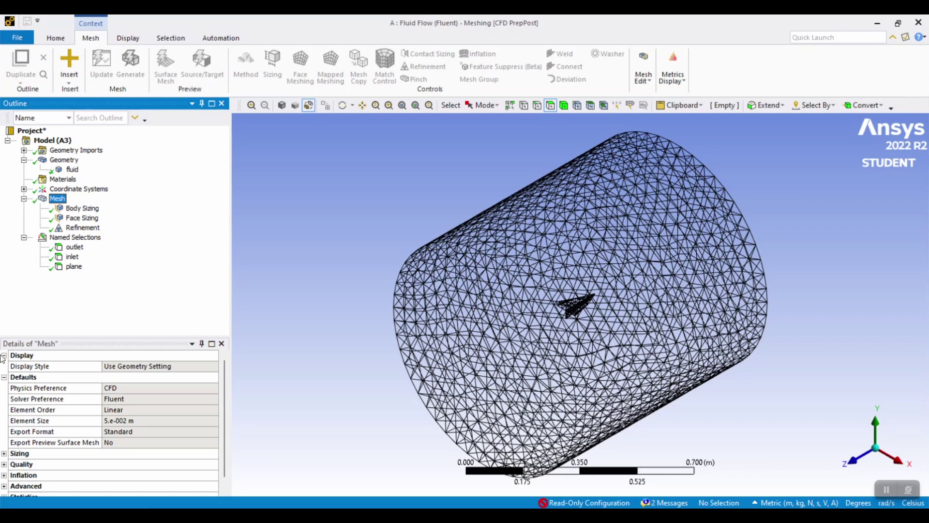
pyautogui.click(91, 211)
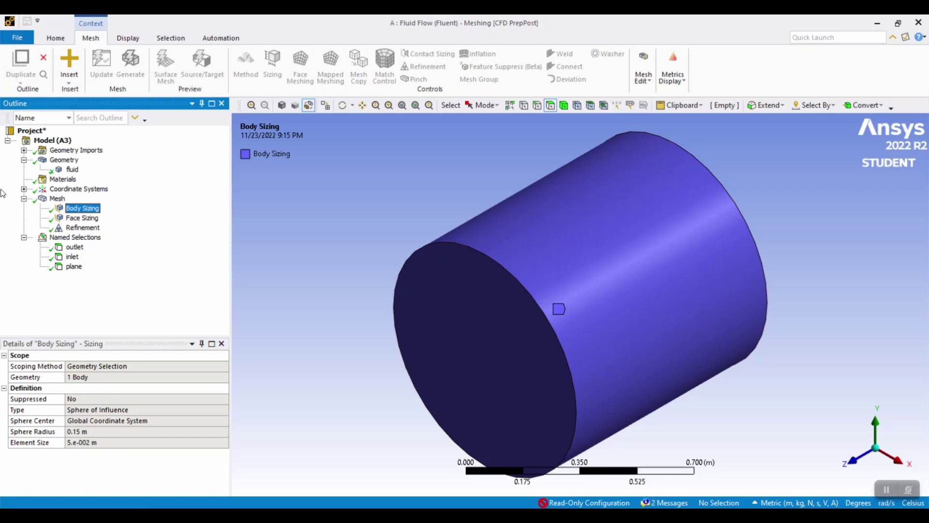
pyautogui.click(82, 218)
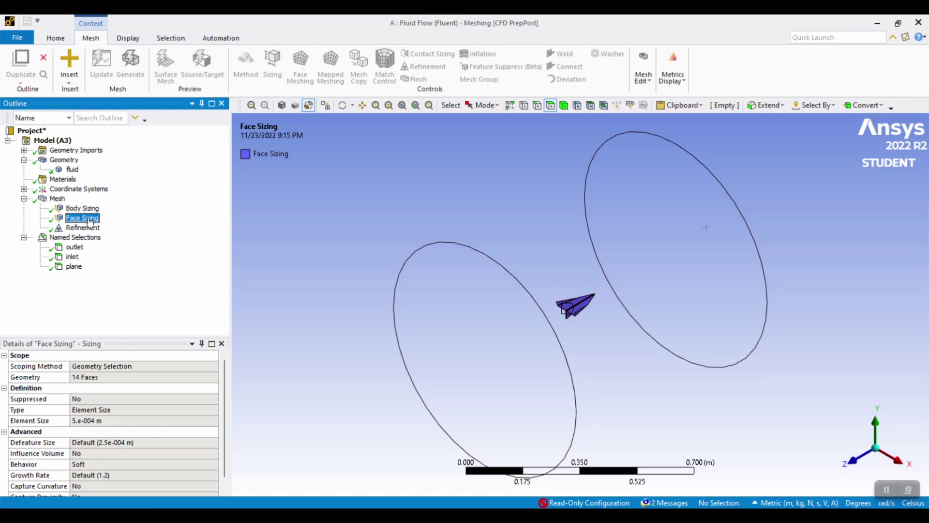
pyautogui.click(89, 229)
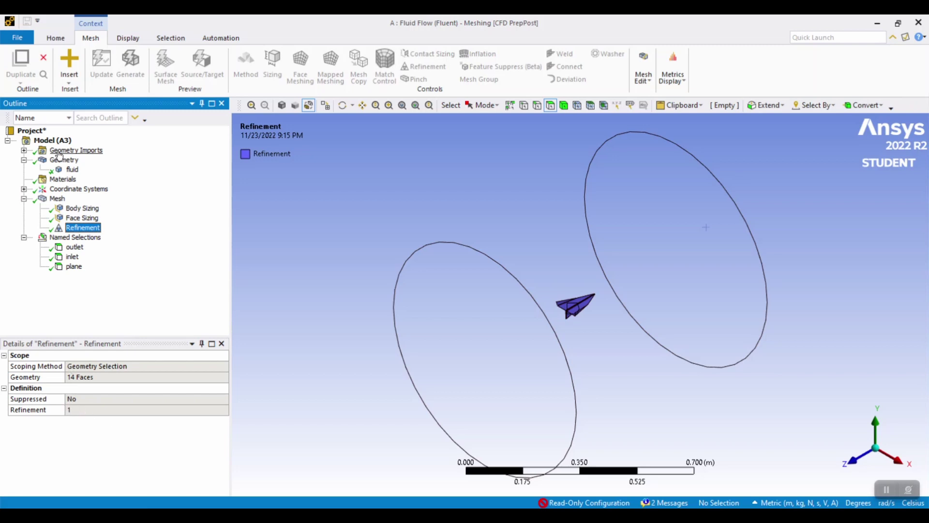
# Display the whole mesh in a view along the X axis and compare its shaded and wireframe appearance.
pyautogui.click(57, 199)
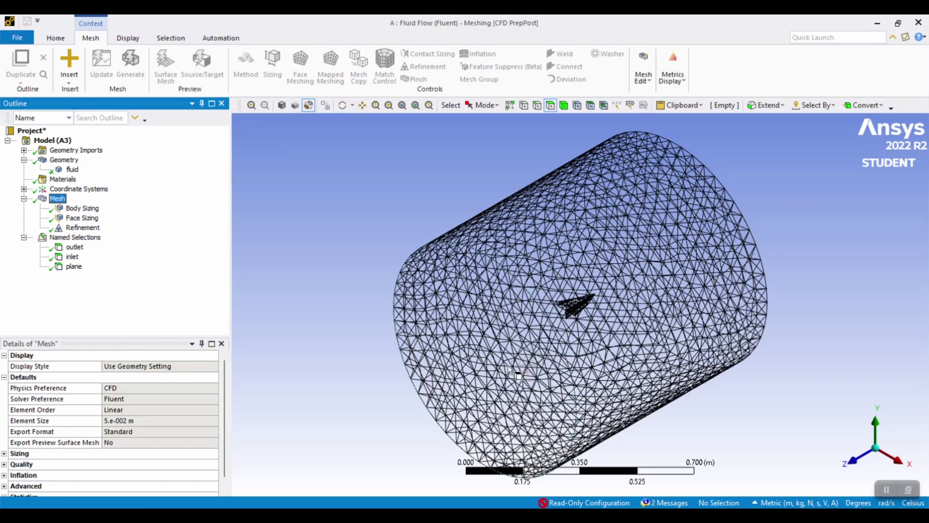
pyautogui.click(896, 463)
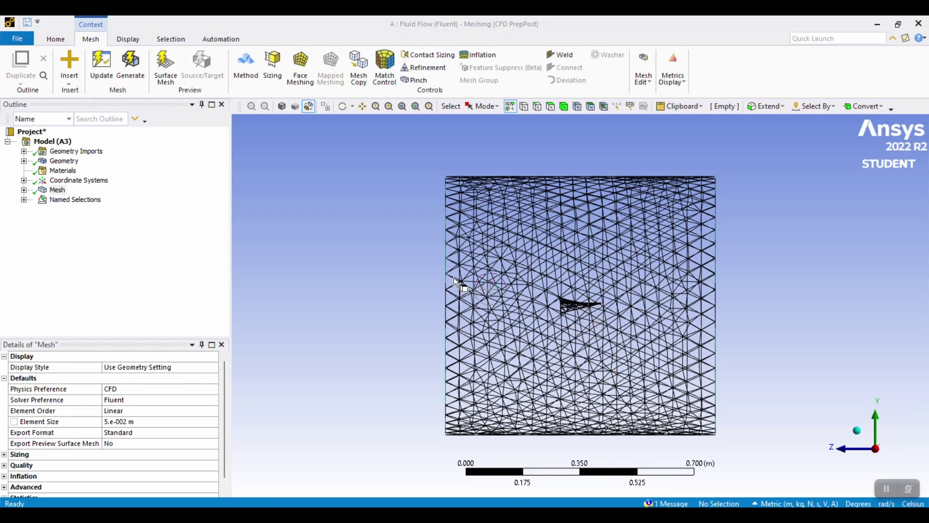
pyautogui.click(306, 107)
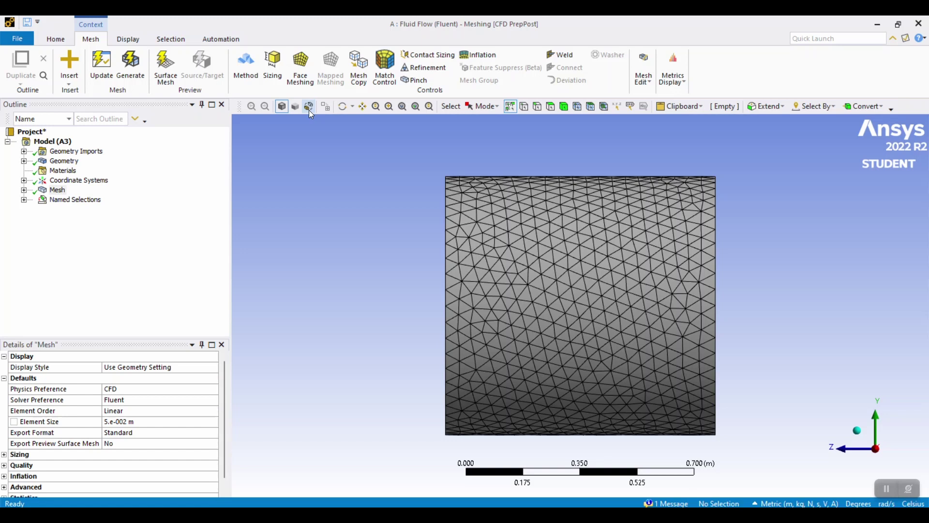
pyautogui.click(309, 108)
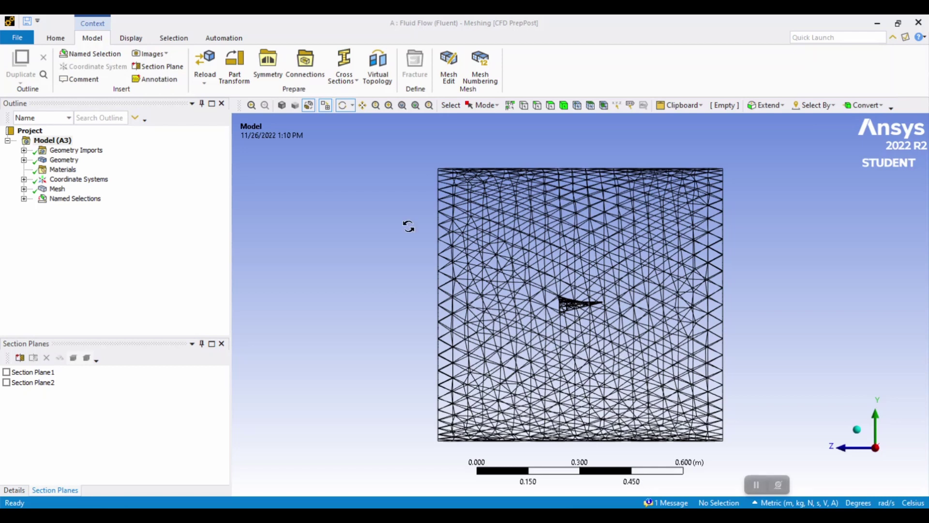
# Cut the mesh with a new horizontal section plane through the paper plane and inspect the cut along the Y axis.
pyautogui.click(170, 67)
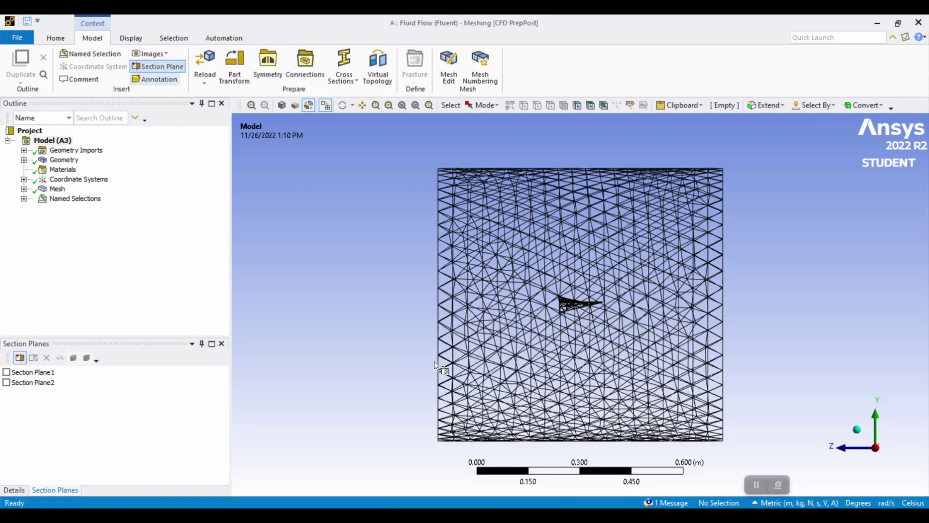
pyautogui.moveTo(393, 304); pyautogui.dragTo(791, 303)
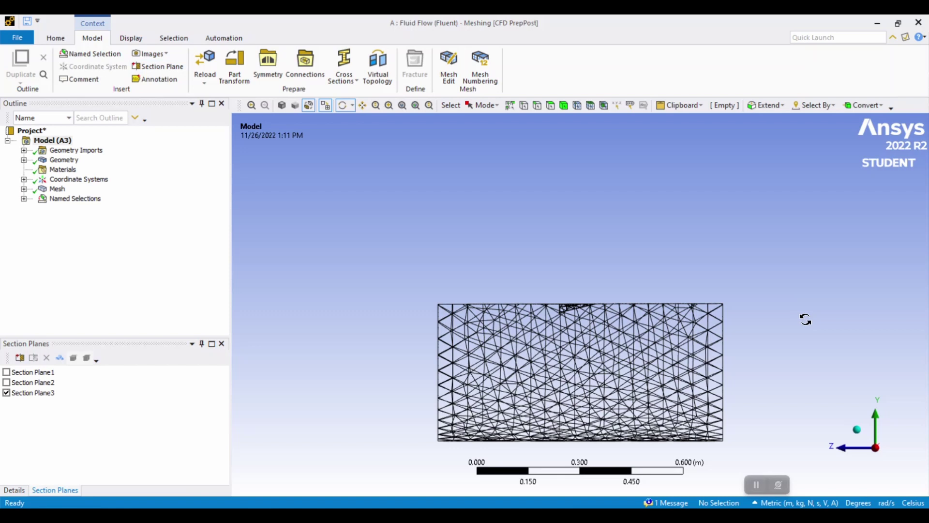
pyautogui.click(874, 417)
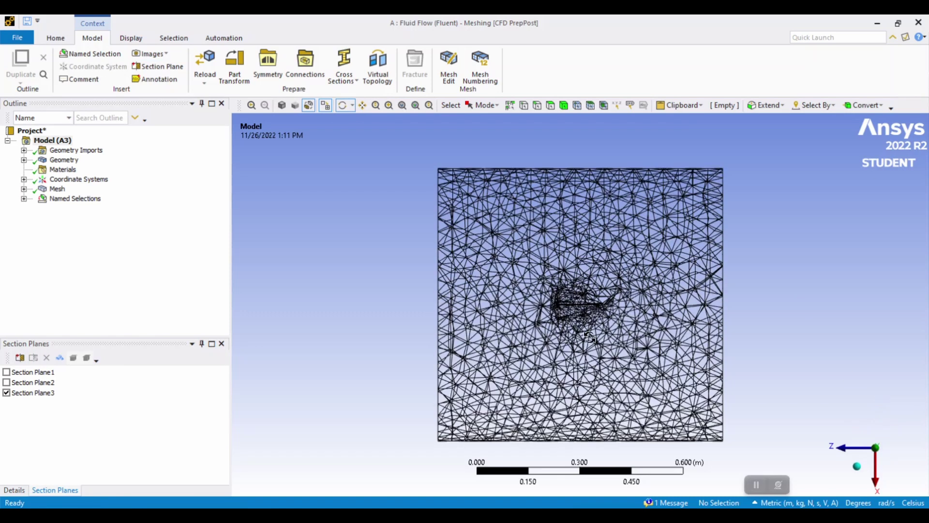
pyautogui.scroll(5, 580, 315)
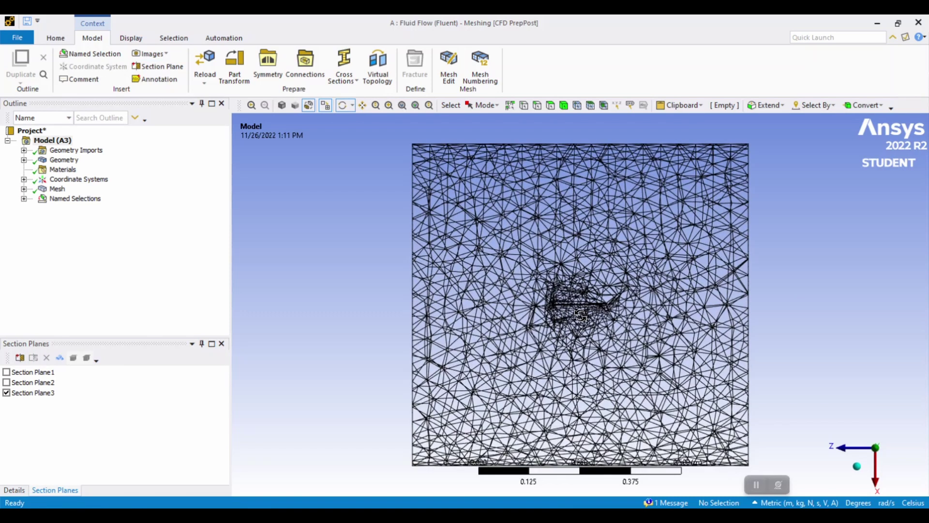
pyautogui.scroll(2, 580, 315)
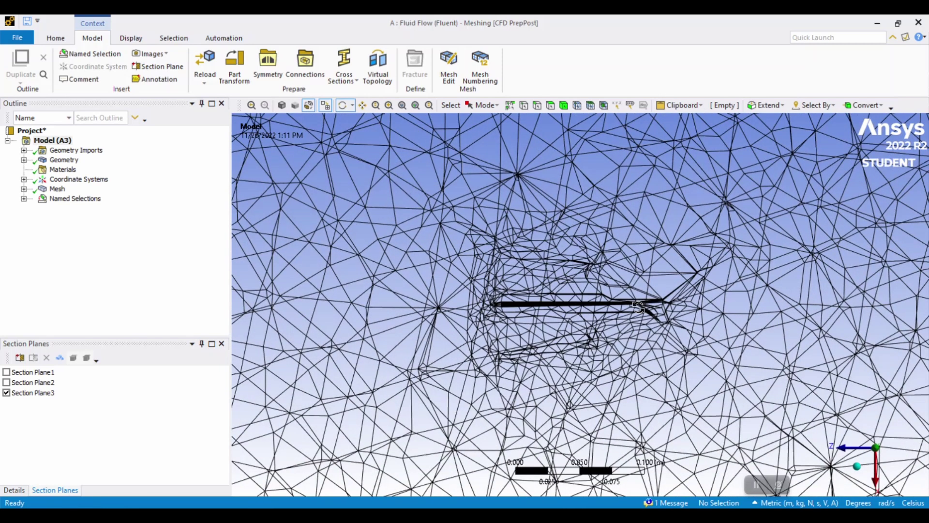
# Inspect the mesh cuts of Section Plane1 and Section Plane2 in place of Section Plane3, ending with all section planes off.
pyautogui.click(7, 392)
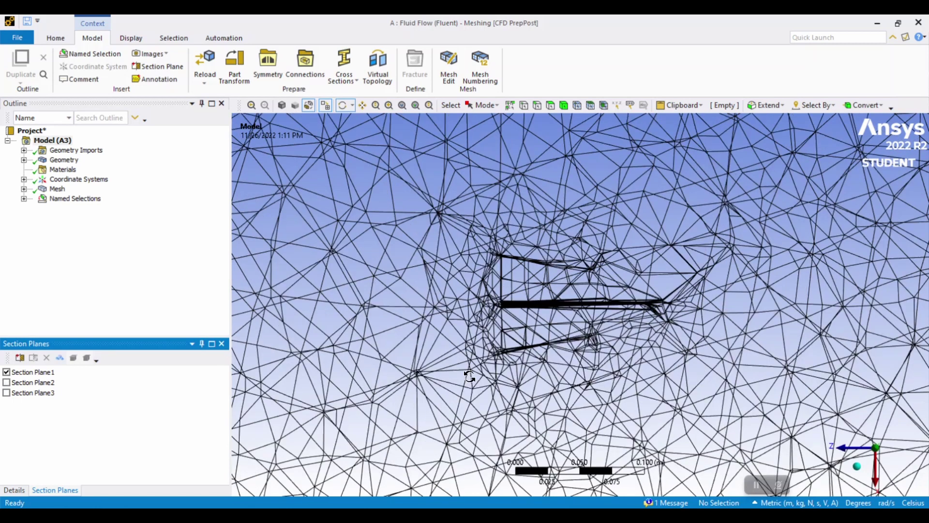
pyautogui.click(6, 371)
pyautogui.click(6, 382)
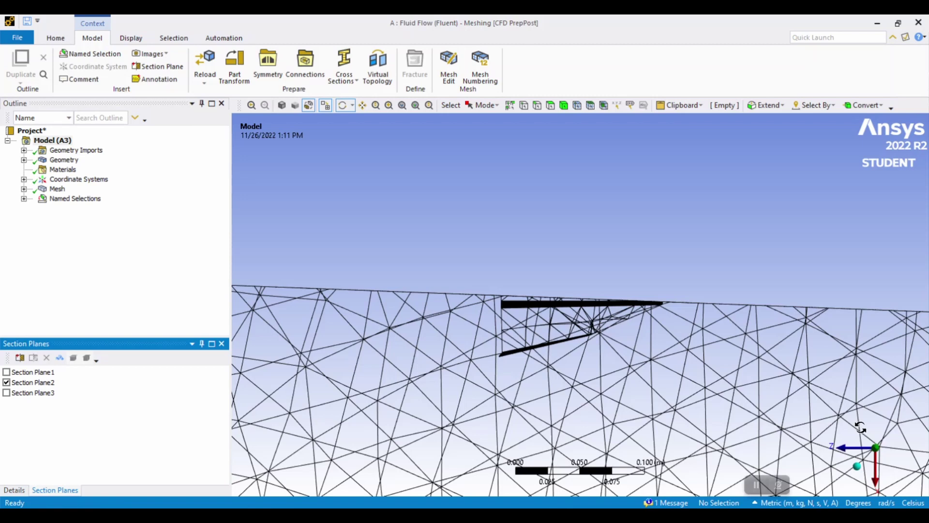
pyautogui.click(875, 440)
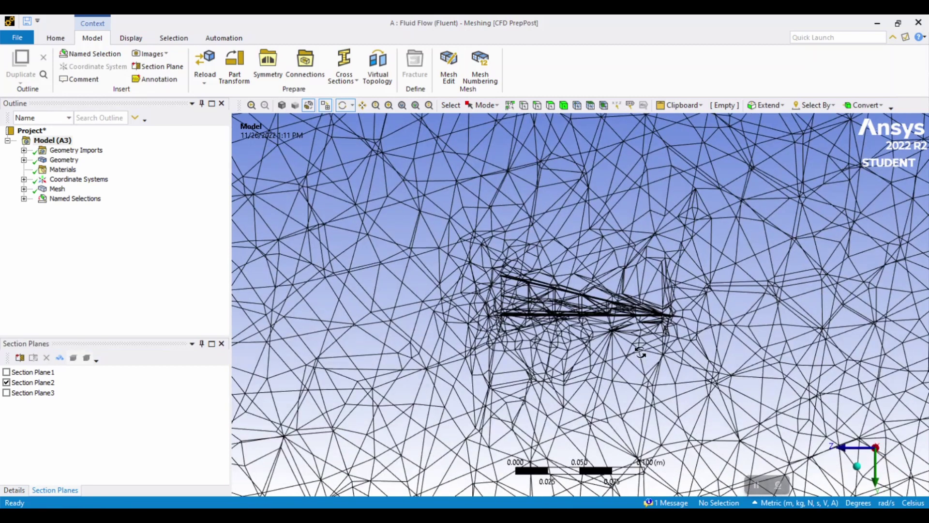
pyautogui.click(875, 440)
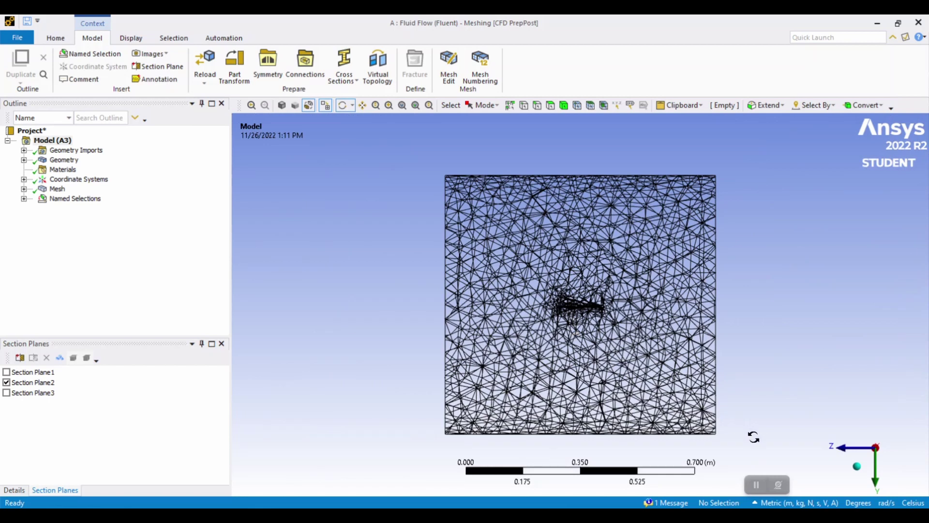
pyautogui.click(7, 382)
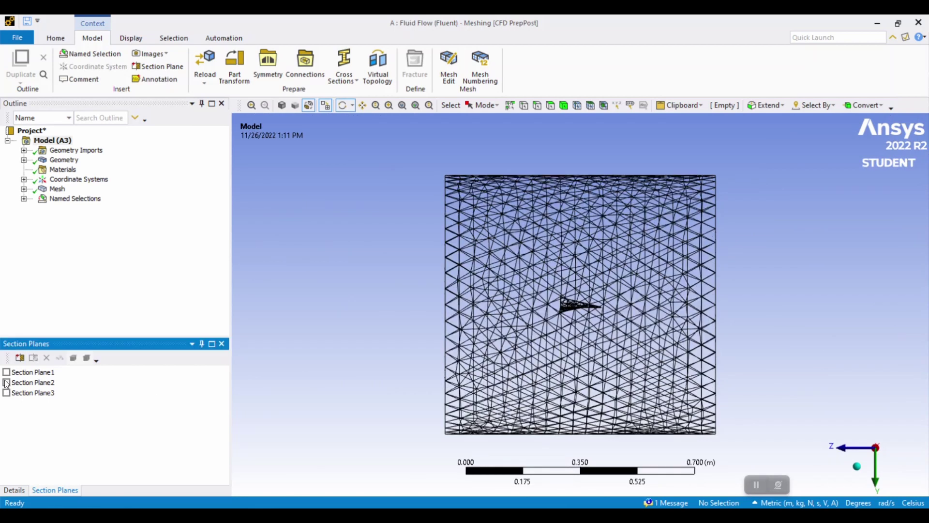
# Orient the mesh along the X axis with Y up and inspect the wireframe elements around the paper plane.
pyautogui.click(856, 466)
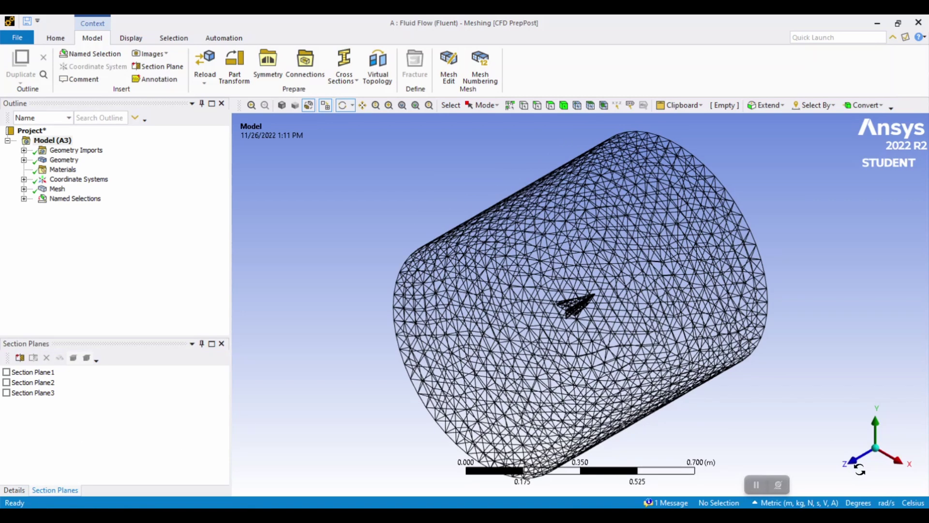
pyautogui.click(897, 460)
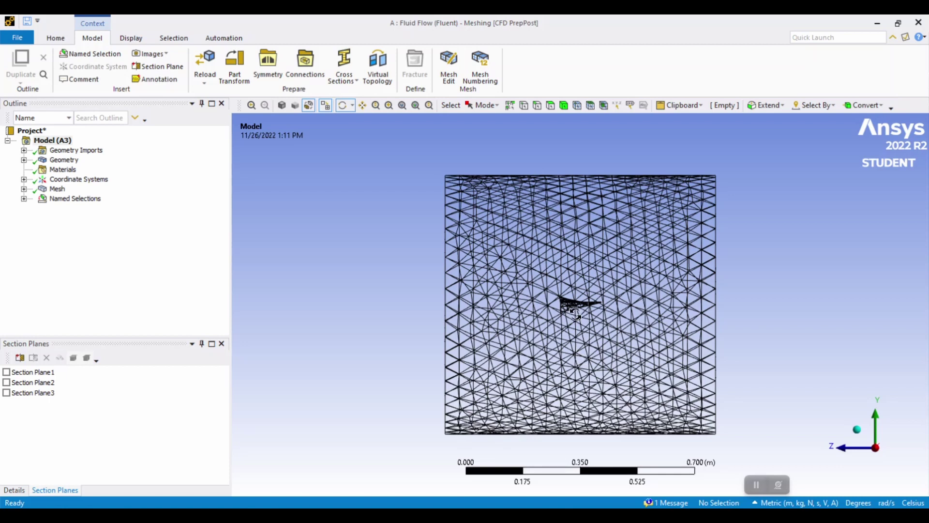
pyautogui.scroll(8, 575, 313)
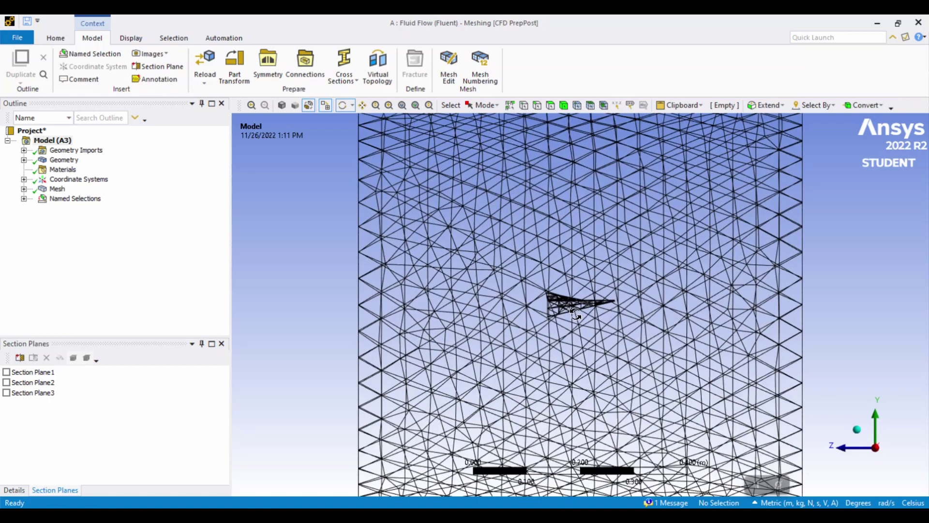
pyautogui.scroll(3, 575, 313)
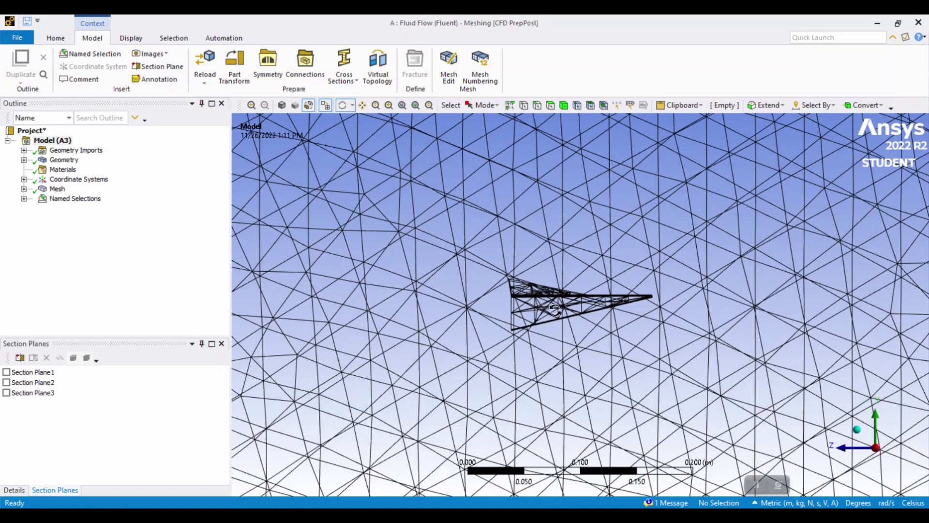
pyautogui.scroll(-5, 550, 317)
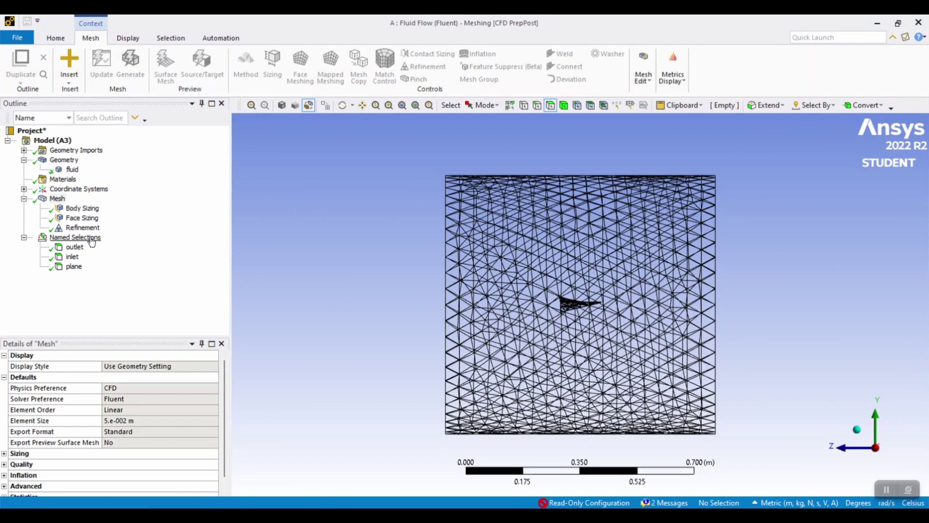
# Review the outlet, inlet and plane named selections of the fluid domain.
pyautogui.click(90, 238)
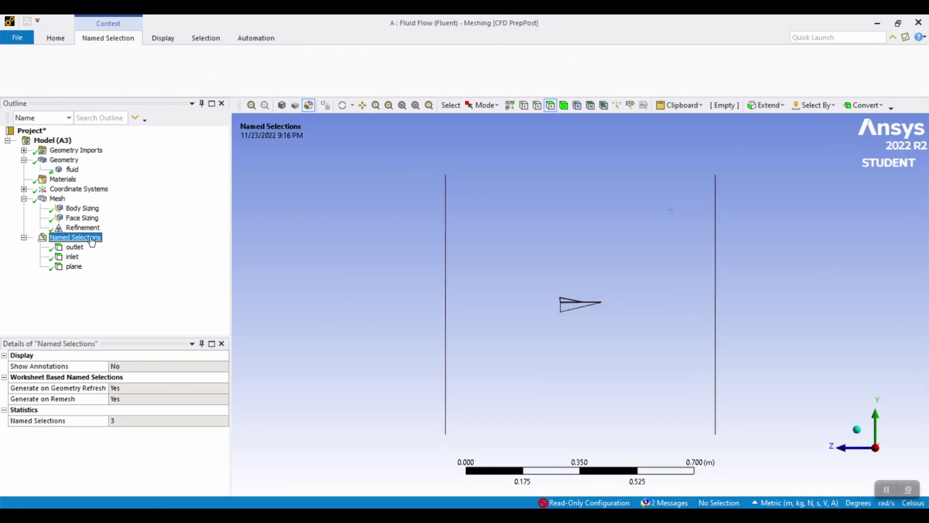
pyautogui.click(75, 247)
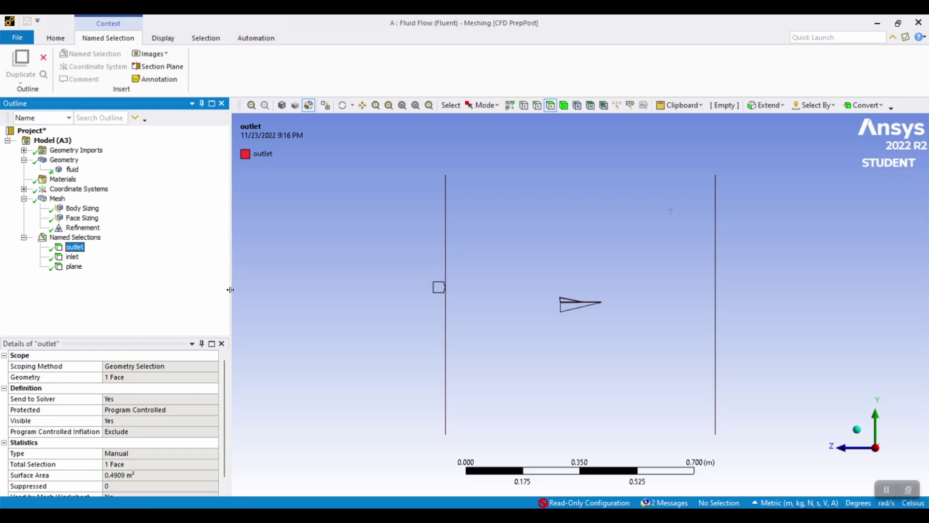
pyautogui.click(73, 257)
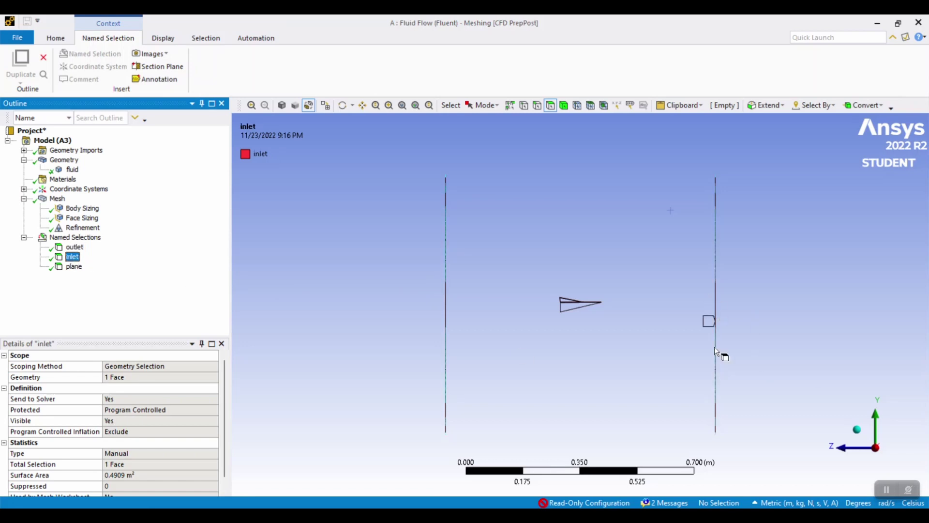
pyautogui.click(74, 266)
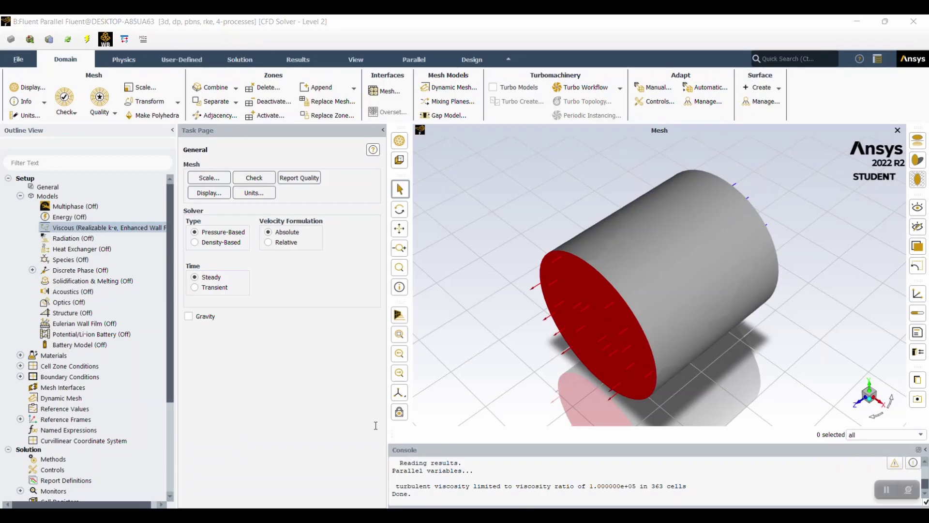
# Switch to Fluent and review the viscous model settings and the properties of the fluid material air.
pyautogui.doubleClick(83, 225)
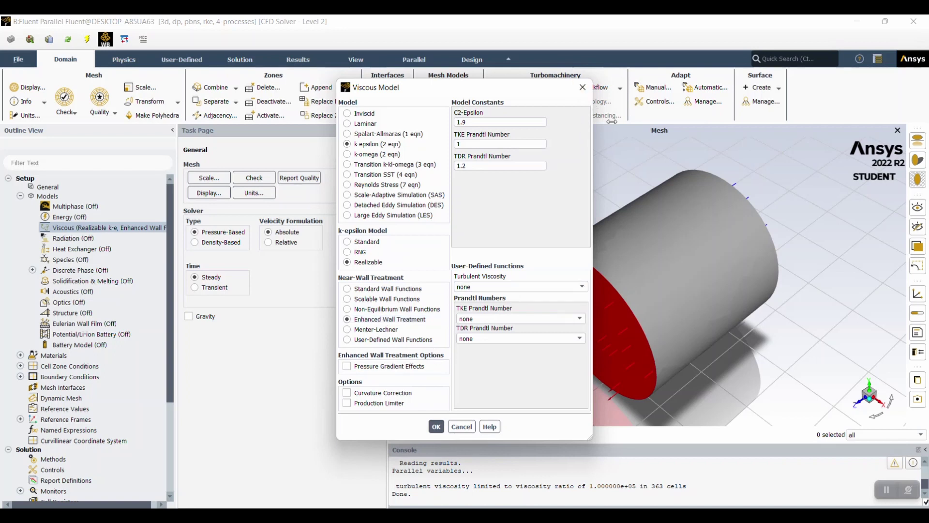
pyautogui.click(583, 87)
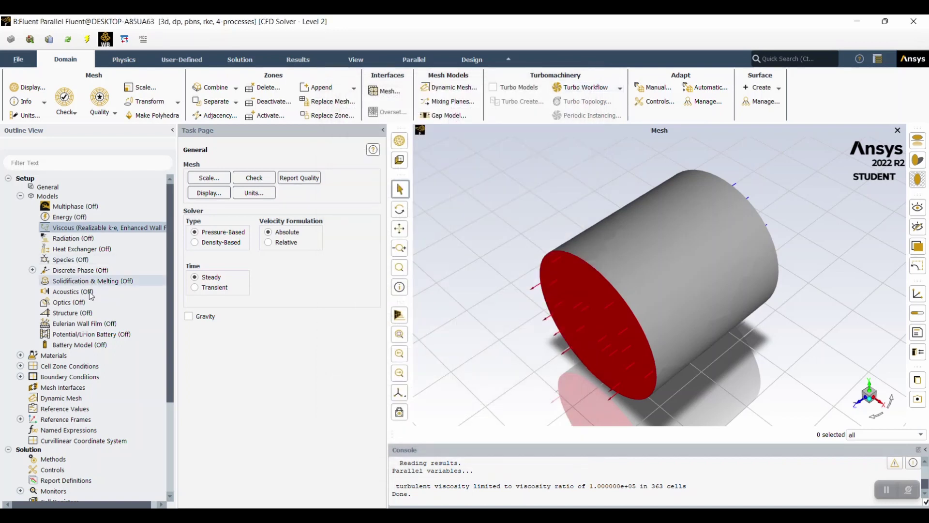
pyautogui.click(20, 355)
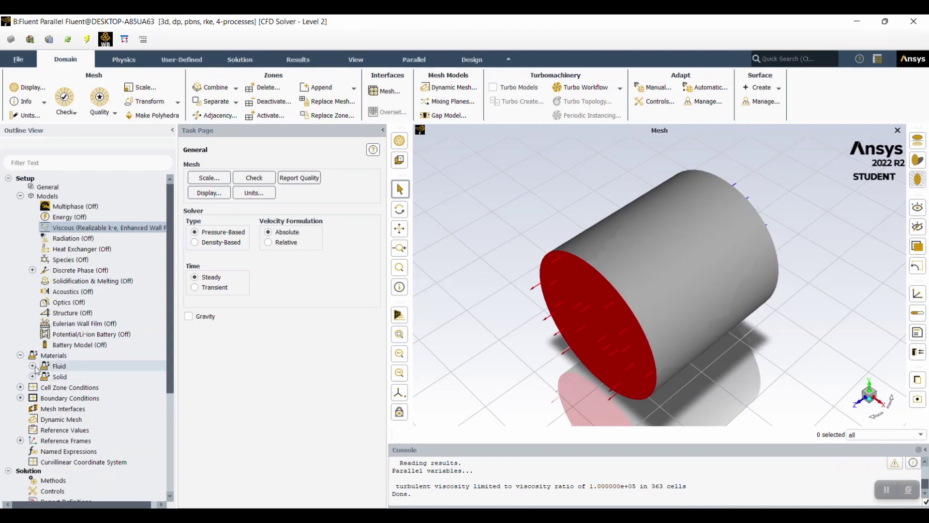
pyautogui.click(32, 365)
pyautogui.doubleClick(62, 377)
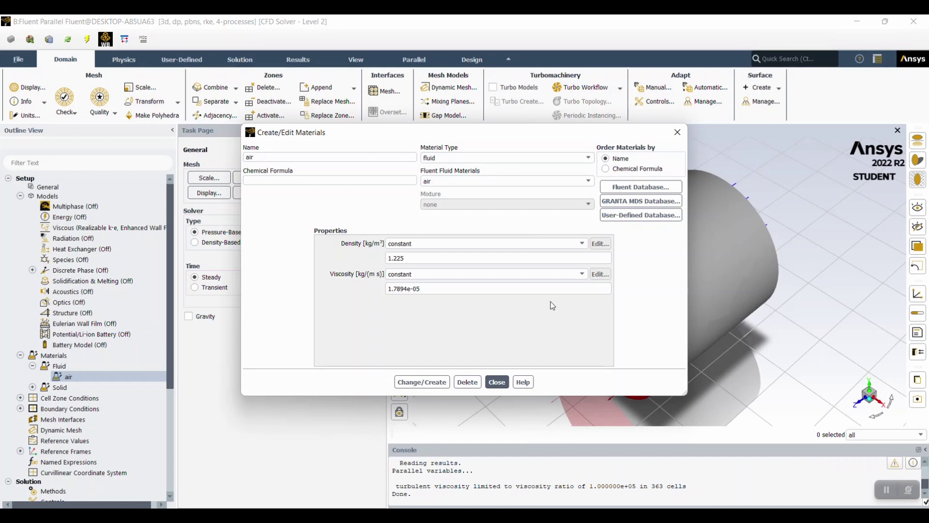
pyautogui.click(677, 133)
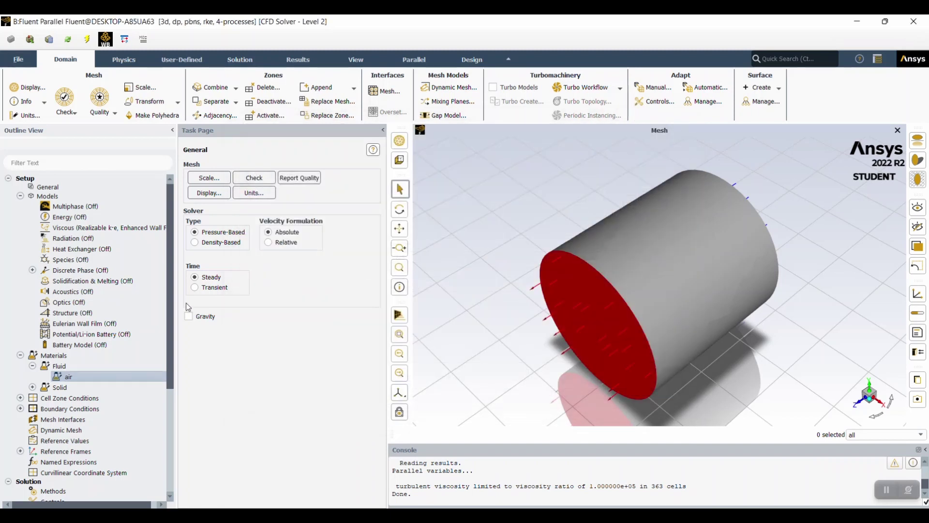
# Apply a velocity magnitude of 0.5 m/s, normal to the boundary, to the inlet boundary condition.
pyautogui.click(20, 408)
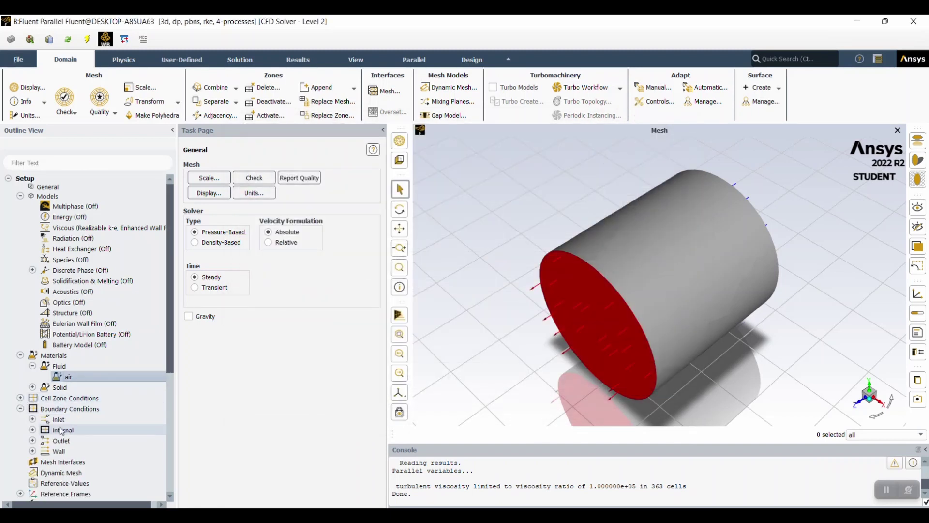
pyautogui.click(33, 419)
pyautogui.click(86, 429)
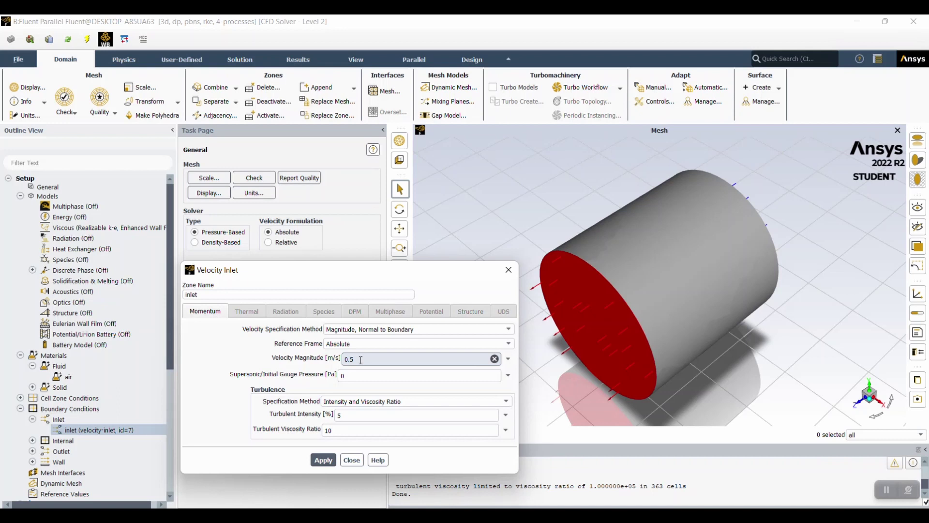
pyautogui.click(323, 459)
pyautogui.click(509, 269)
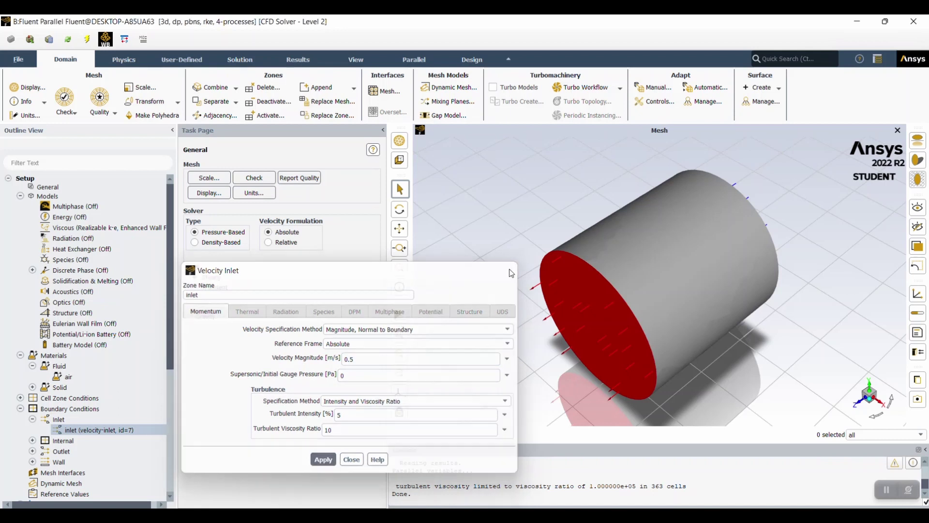
# Confirm the residual monitors with absolute criteria of 1e-05 for continuity, the velocities, k and epsilon.
pyautogui.scroll(-1, 171, 363)
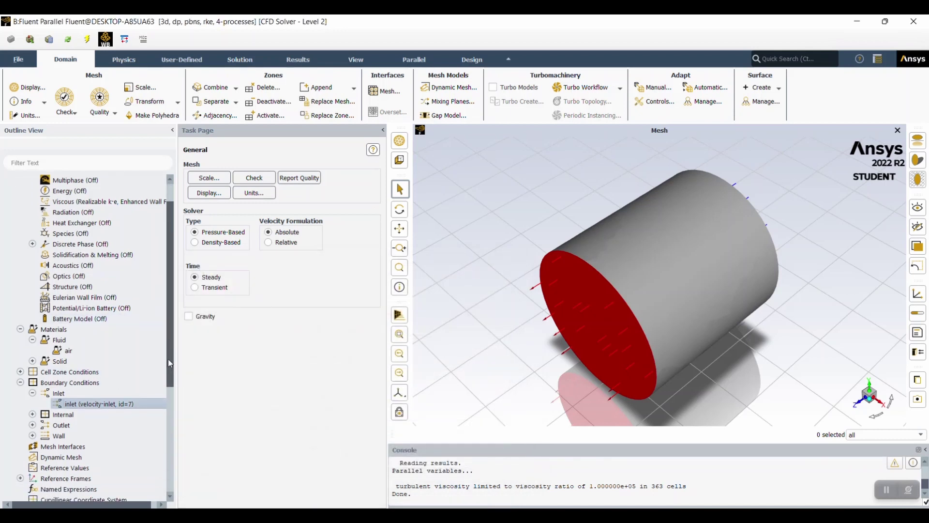
pyautogui.scroll(-5, 170, 363)
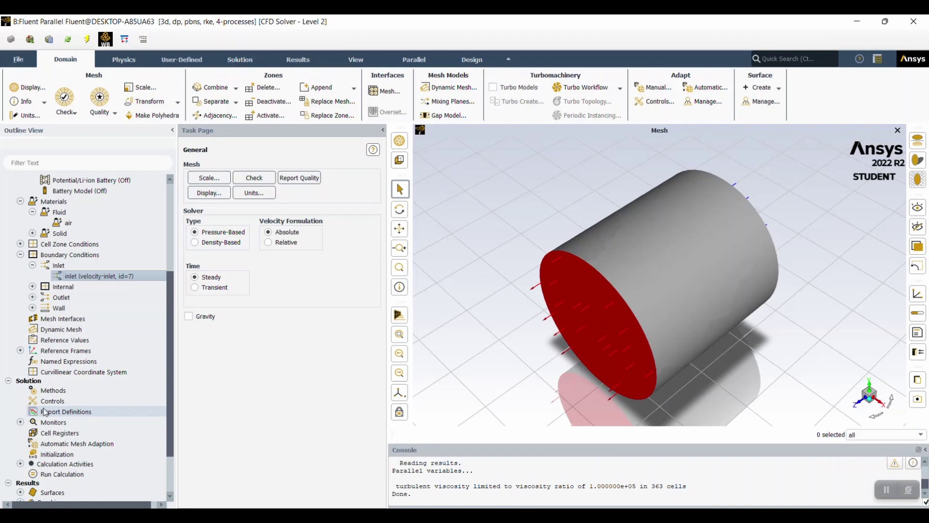
pyautogui.click(19, 422)
pyautogui.click(71, 434)
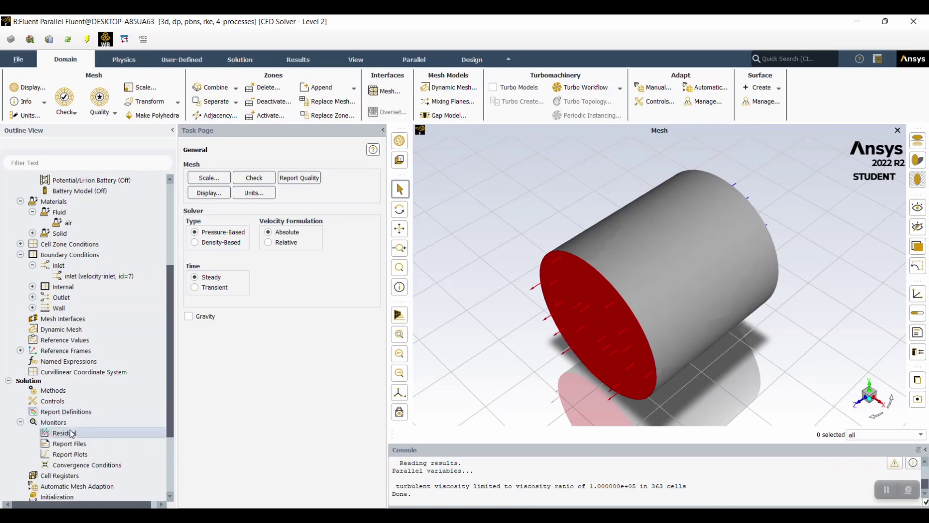
pyautogui.doubleClick(72, 433)
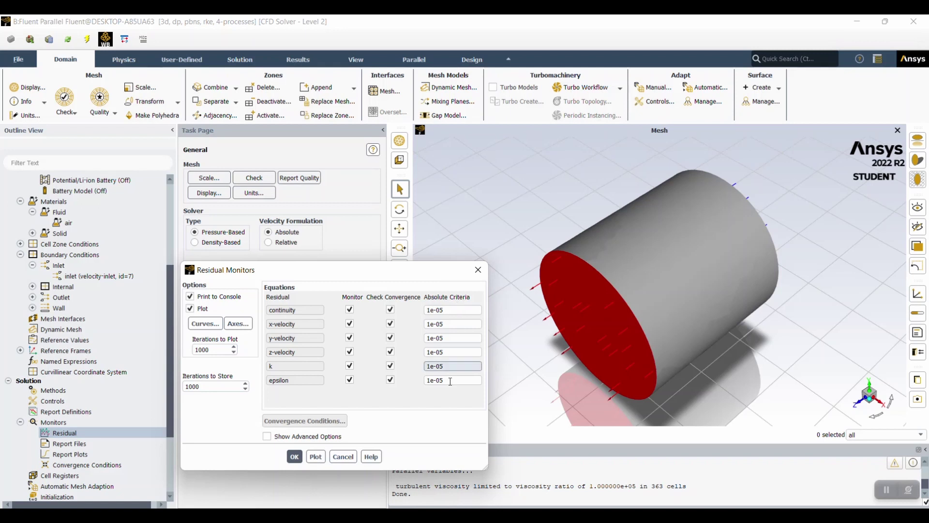
pyautogui.click(295, 457)
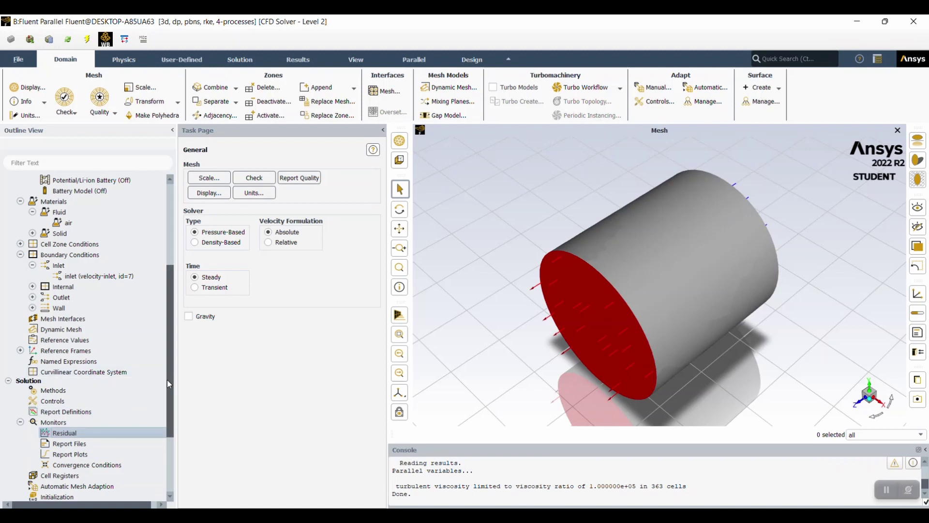
# Set the standard solution initialization to compute its initial values from the inlet.
pyautogui.scroll(-3, 171, 380)
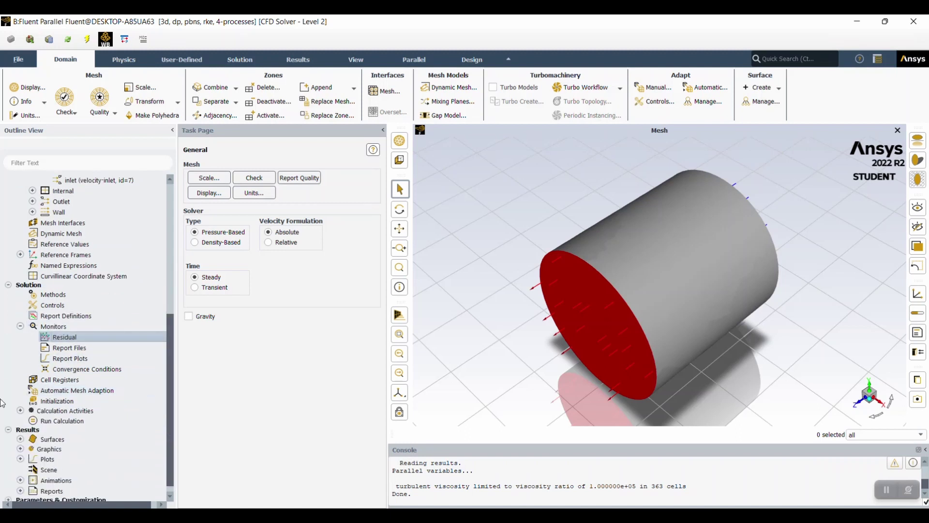
pyautogui.click(36, 402)
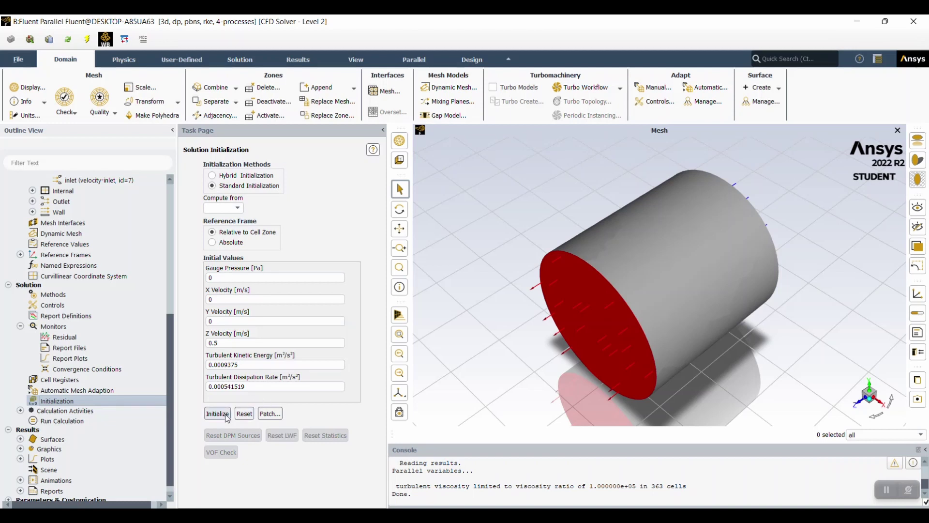
pyautogui.click(242, 209)
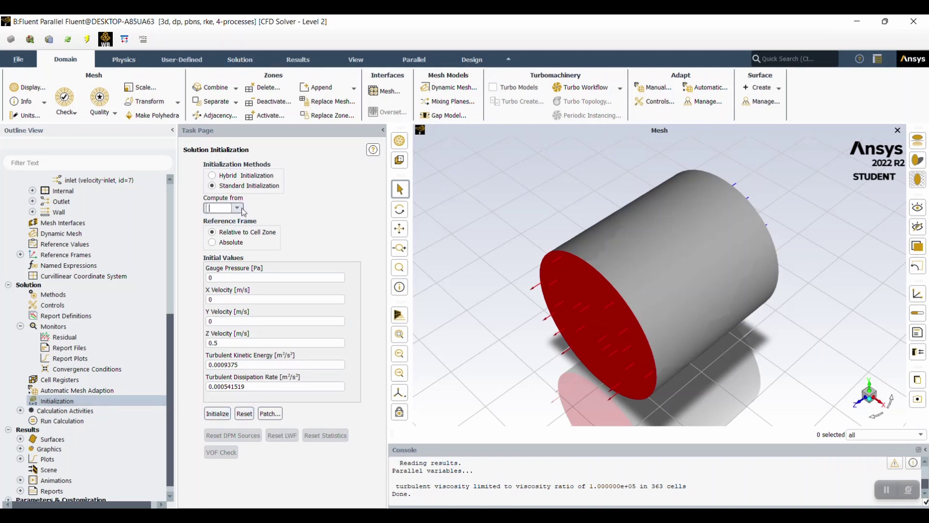
pyautogui.click(244, 211)
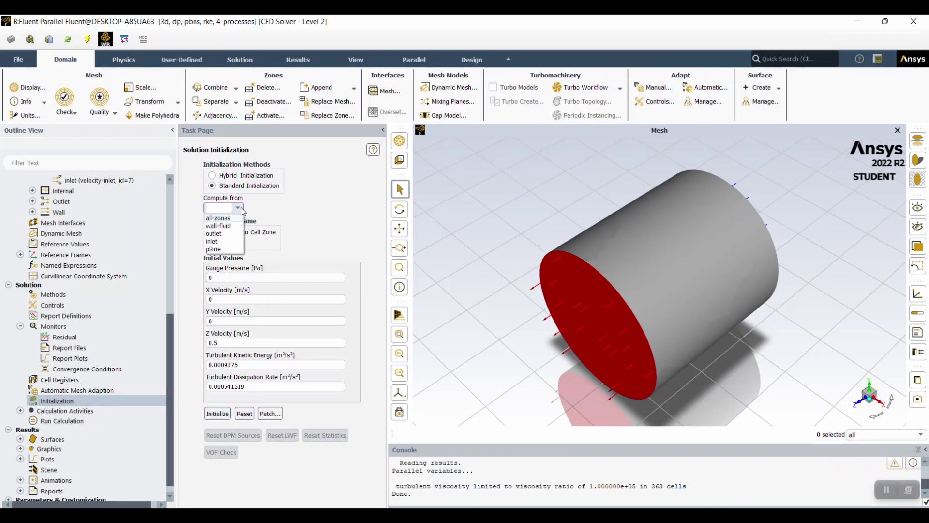
pyautogui.click(220, 242)
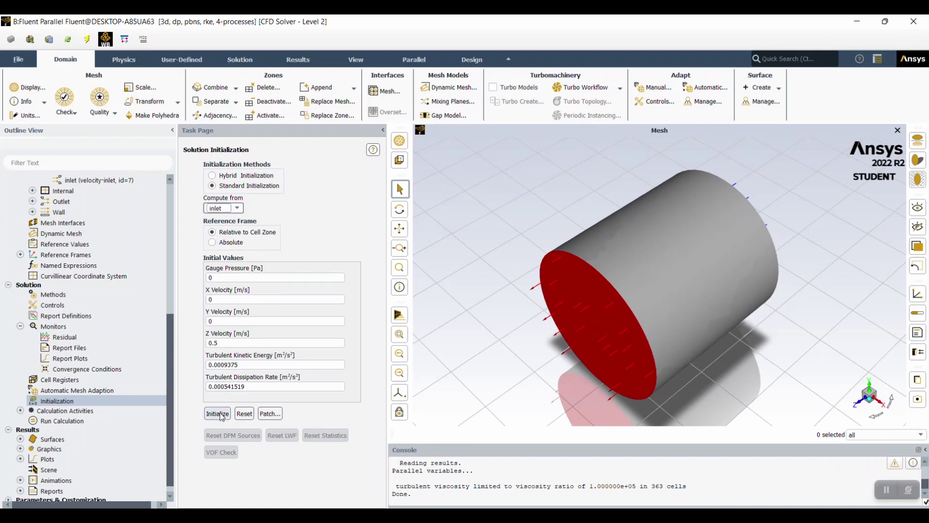
# Review the run calculation settings and the definition of the turbelent-pathline solution animation.
pyautogui.doubleClick(89, 420)
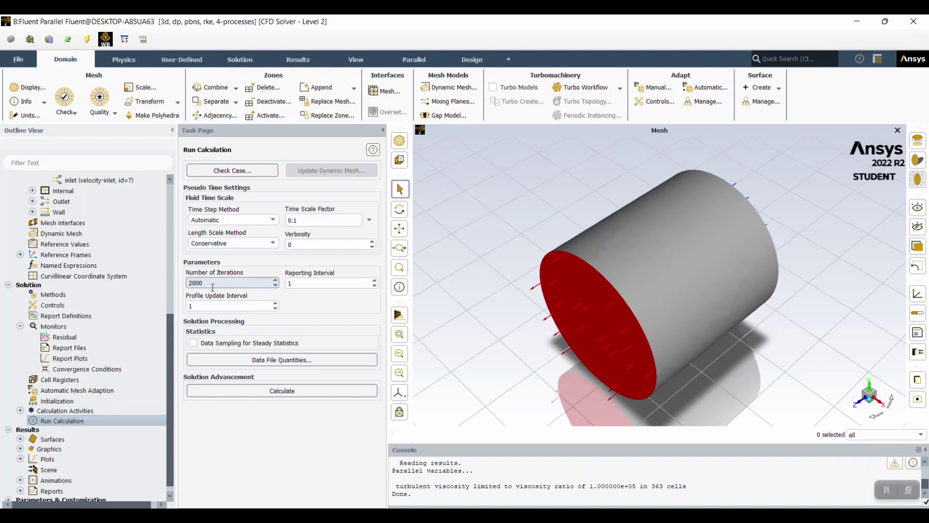
pyautogui.moveTo(172, 385); pyautogui.dragTo(172, 390)
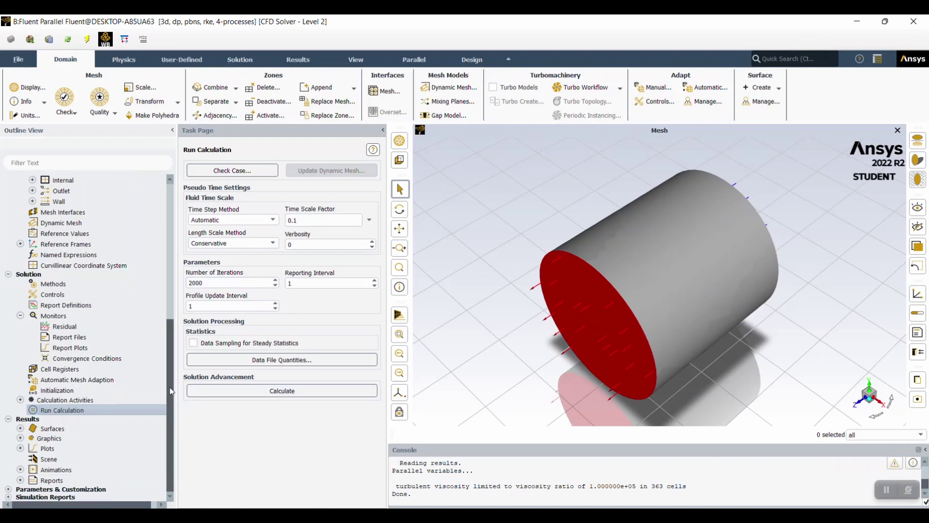
pyautogui.click(20, 400)
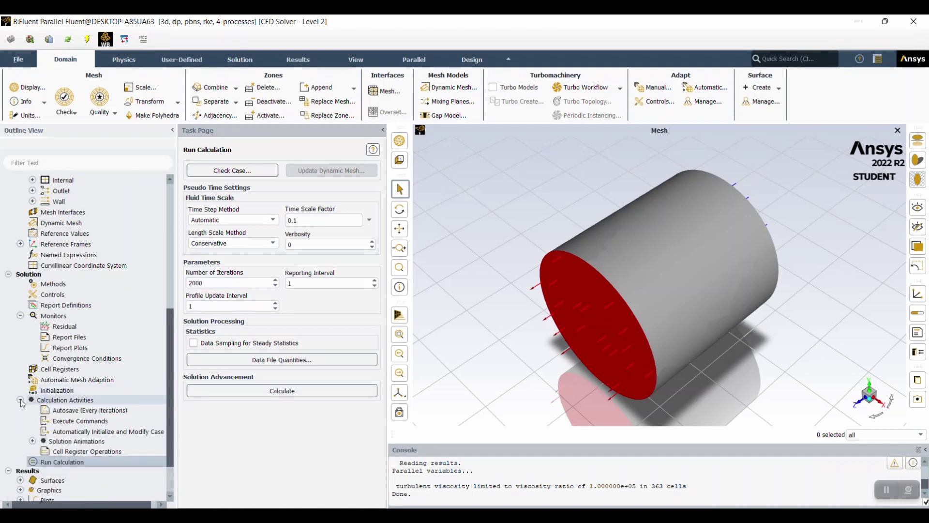
pyautogui.click(33, 441)
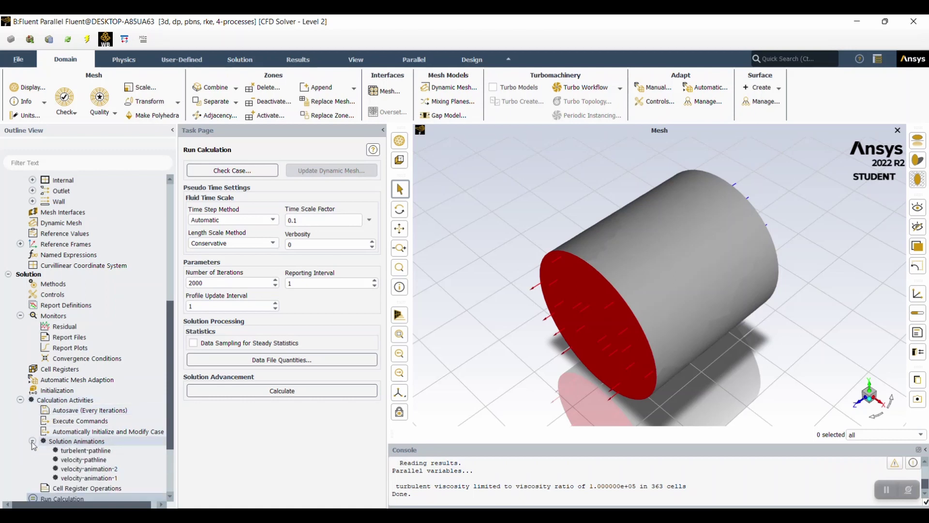
pyautogui.click(77, 453)
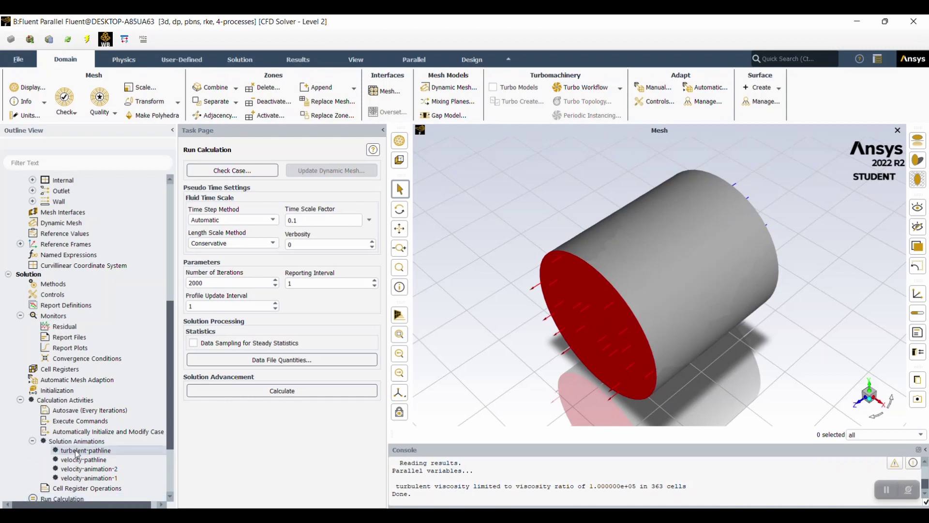
pyautogui.doubleClick(77, 451)
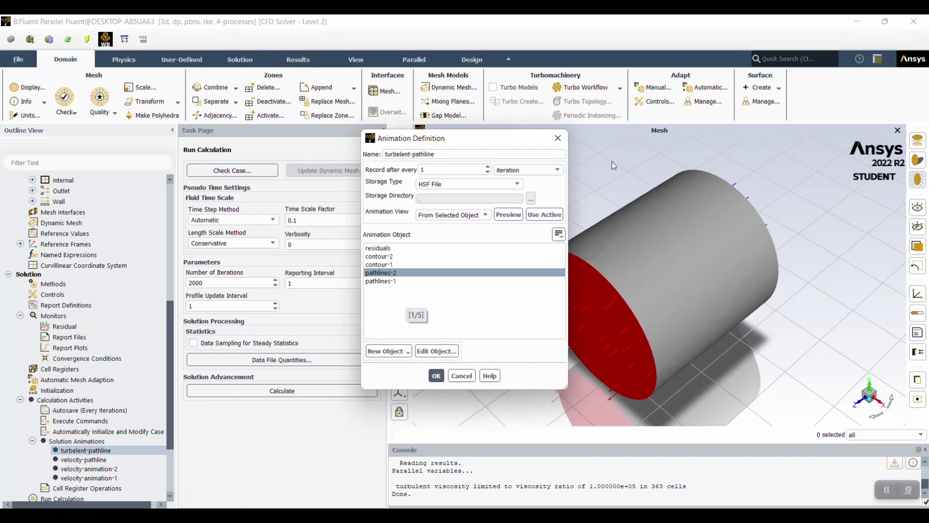
pyautogui.click(558, 139)
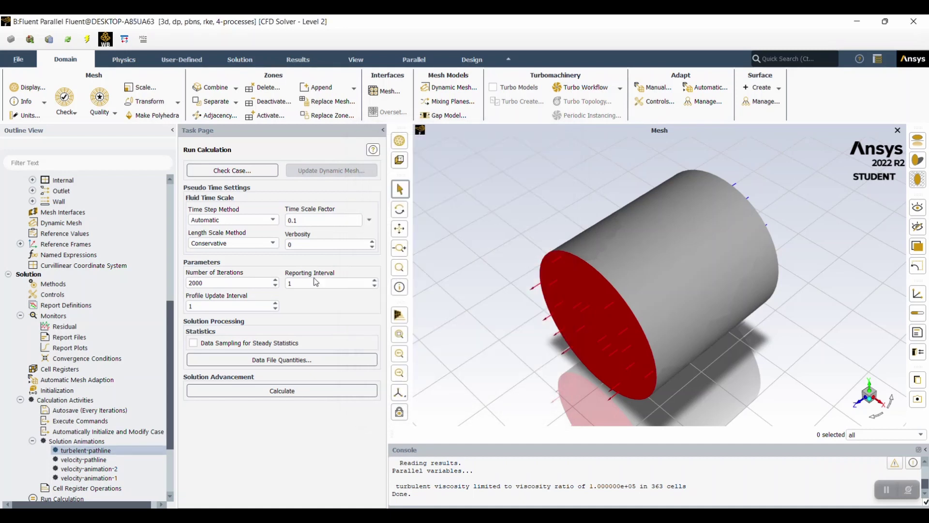
pyautogui.scroll(-3, 170, 411)
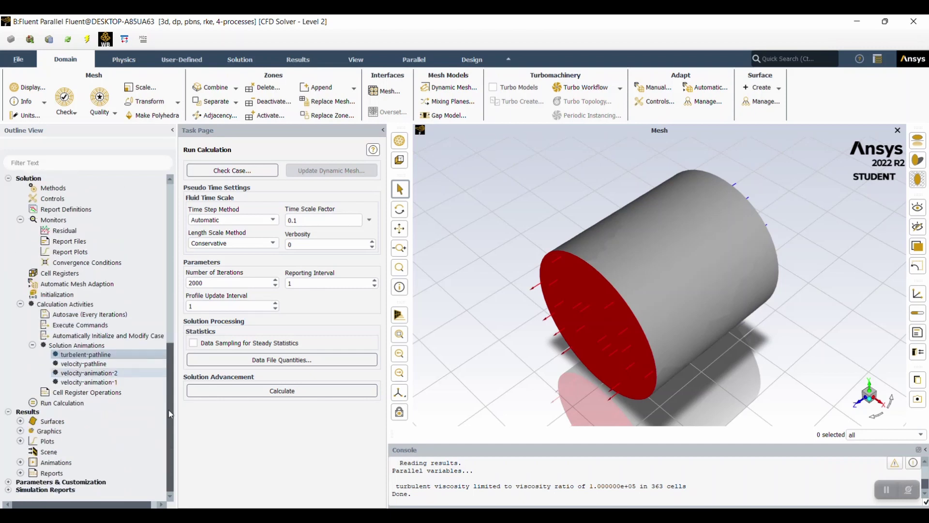
pyautogui.click(20, 421)
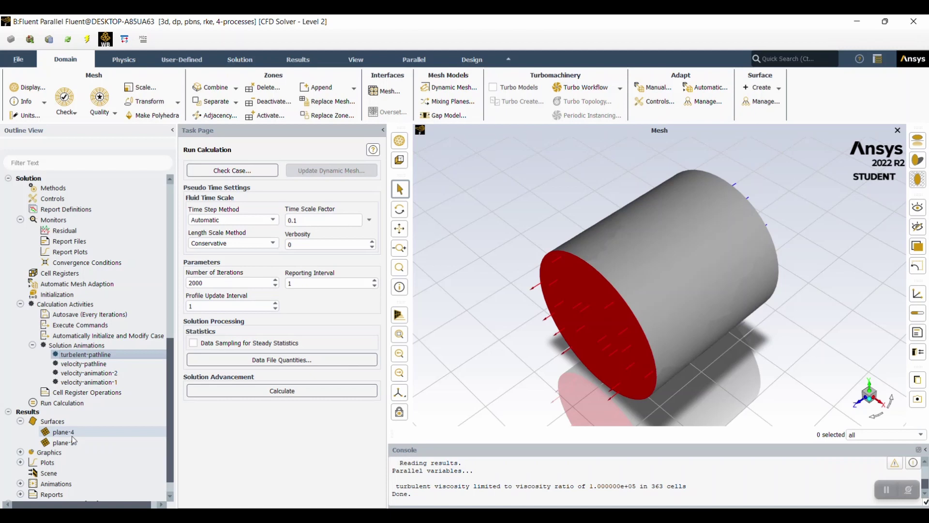
pyautogui.click(777, 88)
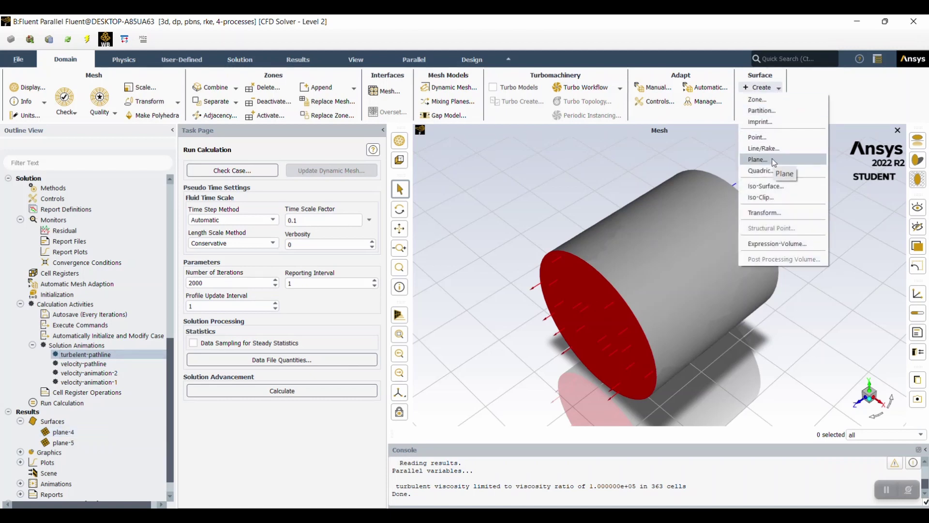
pyautogui.click(771, 158)
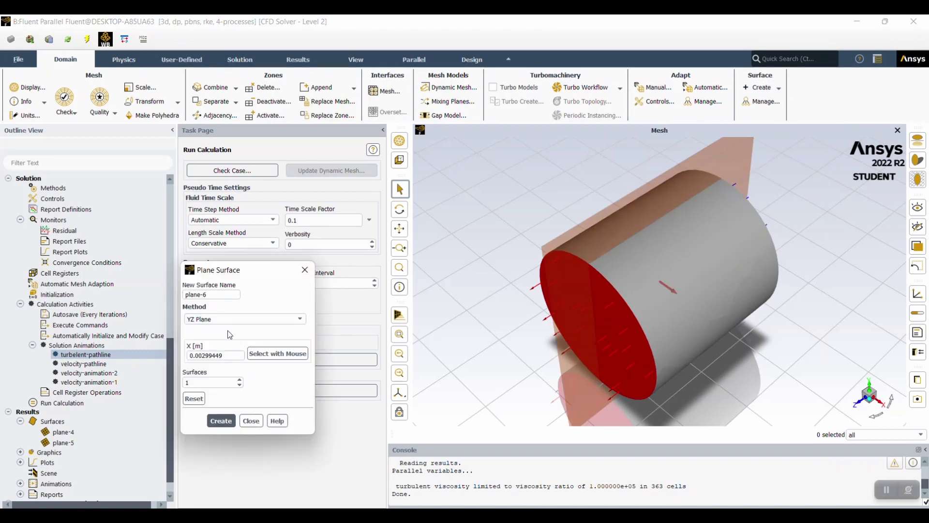
pyautogui.click(228, 322)
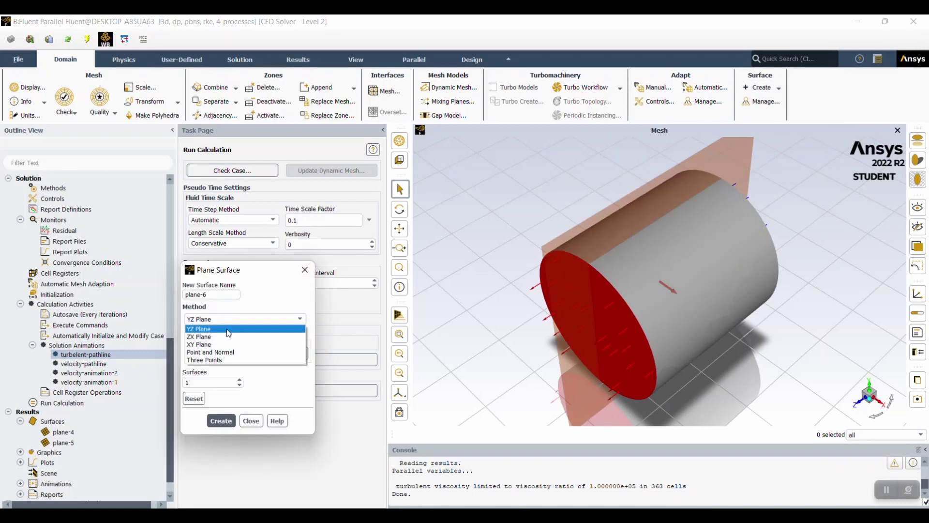
pyautogui.click(257, 308)
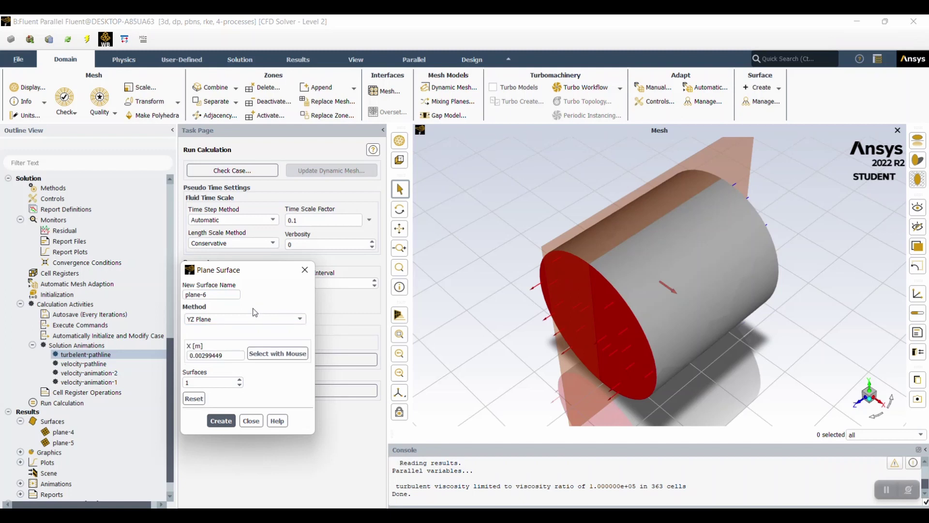
pyautogui.click(228, 318)
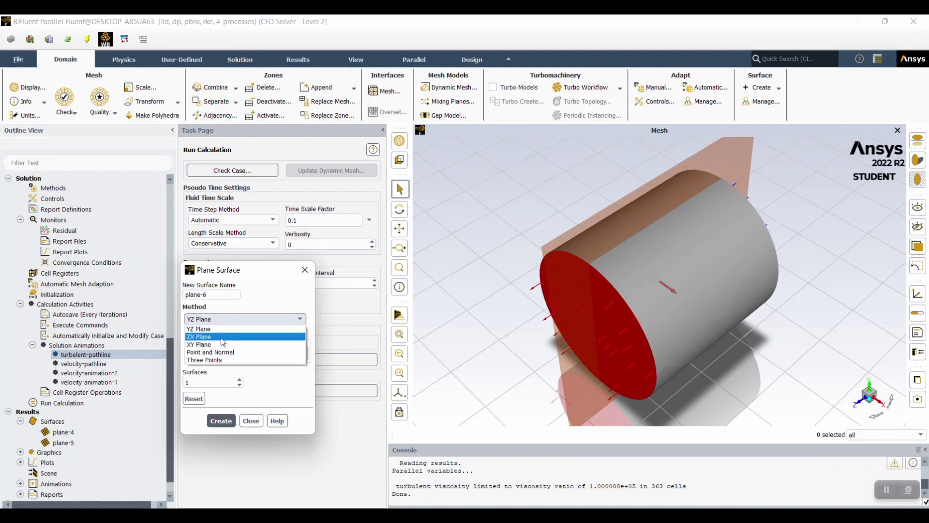
pyautogui.click(220, 336)
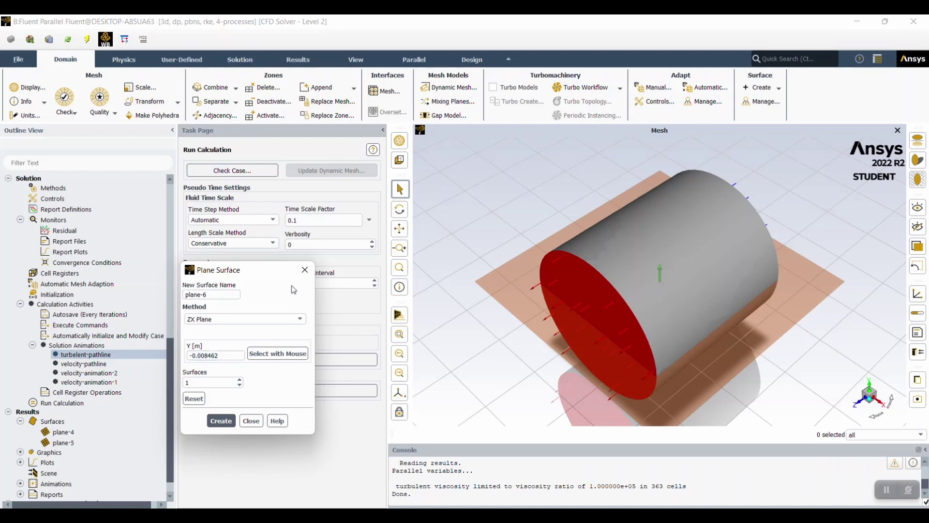
pyautogui.click(305, 270)
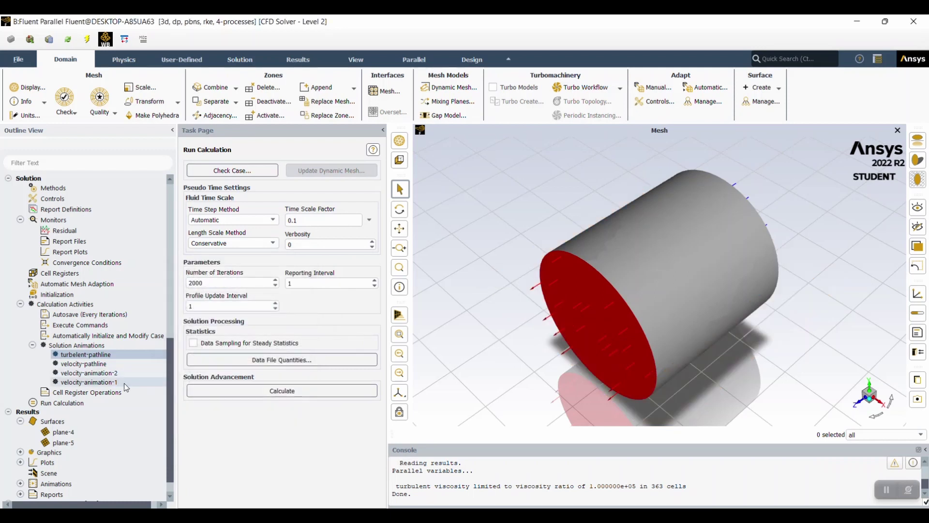
# Display the saved velocity magnitude contour contour-1 on plane-4 and inspect the flow around the paper plane's nose.
pyautogui.click(74, 424)
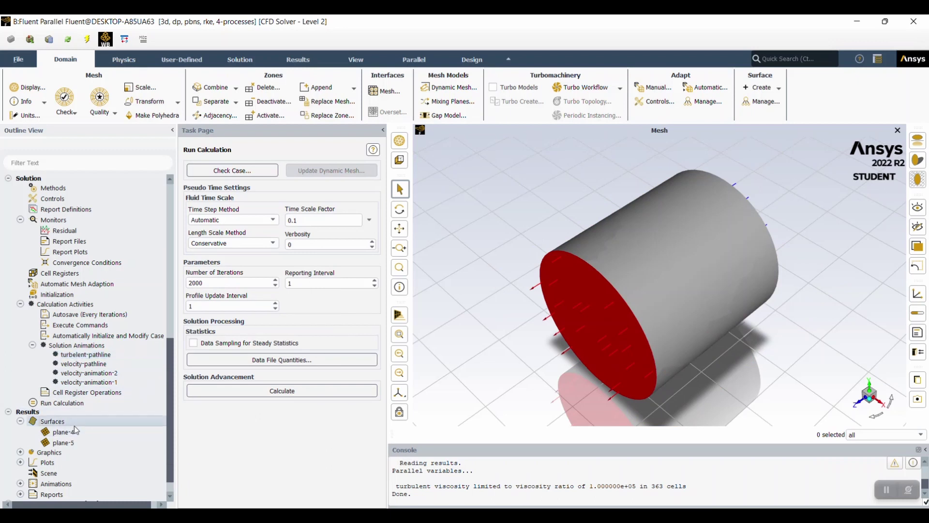
pyautogui.click(20, 452)
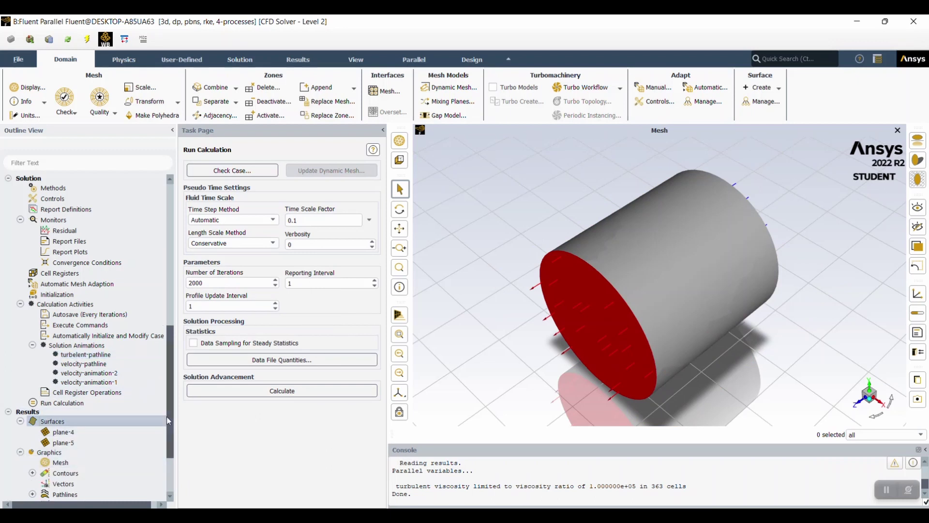
pyautogui.scroll(-3, 167, 416)
pyautogui.doubleClick(55, 393)
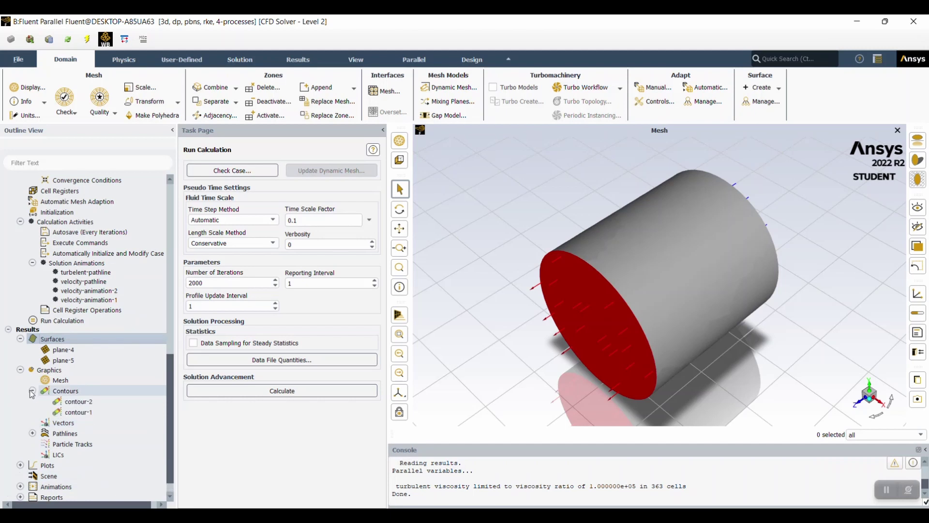
pyautogui.click(81, 411)
pyautogui.doubleClick(80, 412)
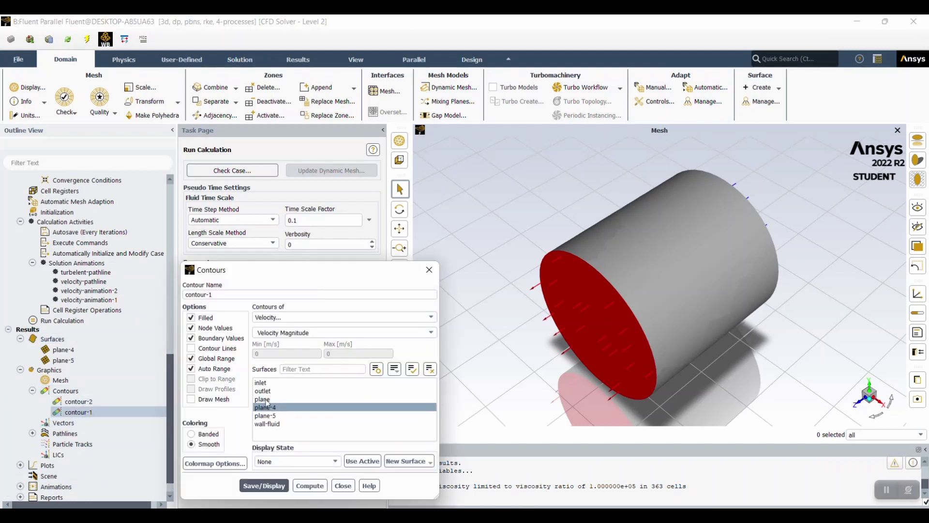
pyautogui.click(274, 490)
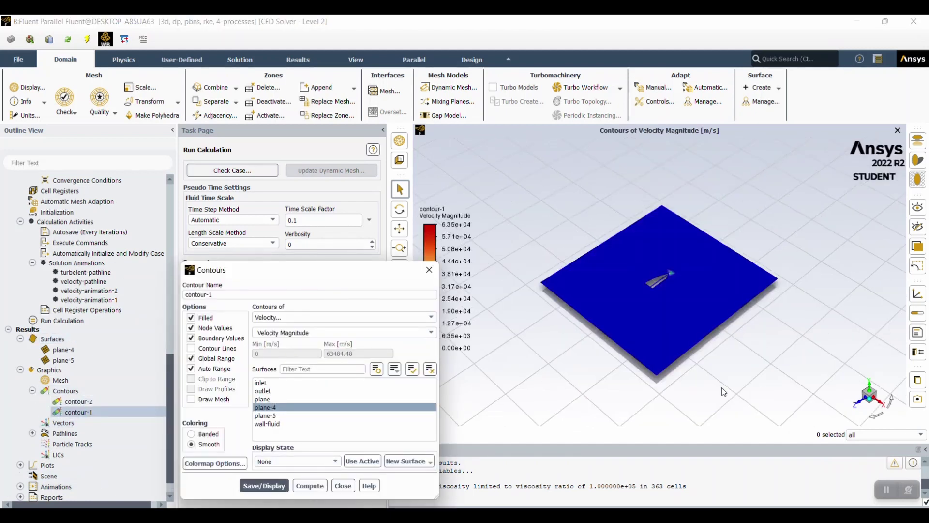
pyautogui.moveTo(658, 252); pyautogui.dragTo(654, 301)
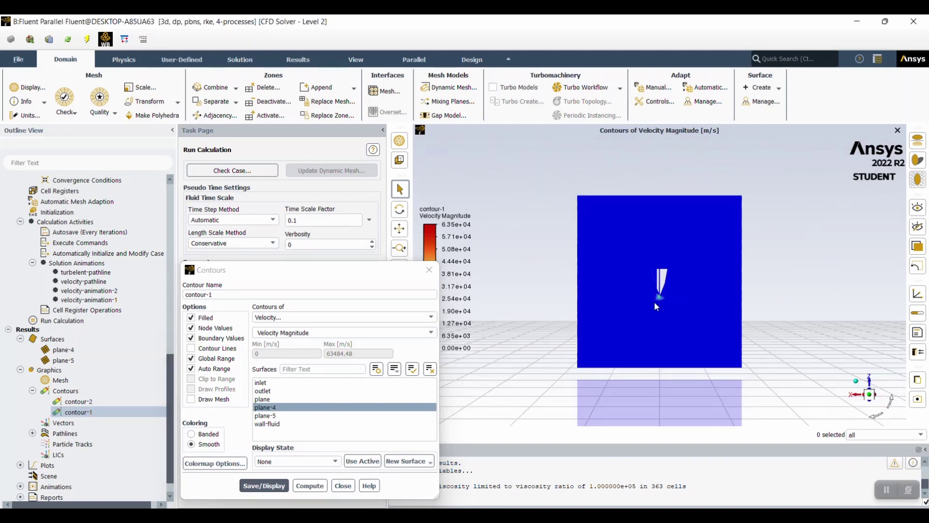
pyautogui.scroll(5, 668, 300)
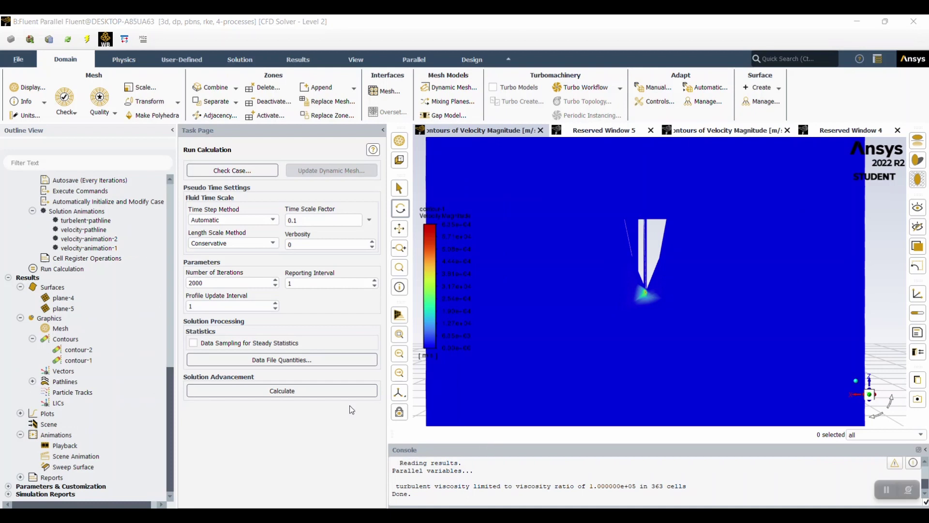
# Create and display a new filled contour of velocity magnitude on the plane-4 surface.
pyautogui.doubleClick(78, 342)
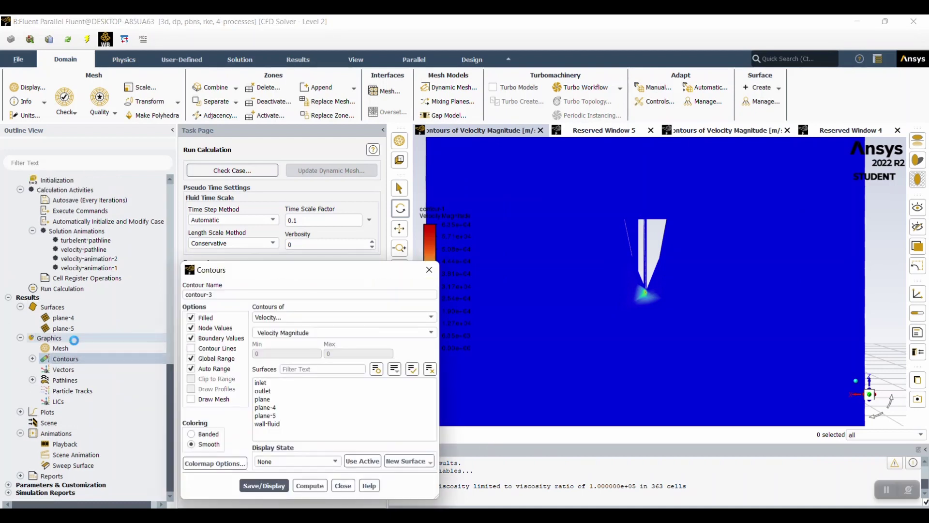
pyautogui.click(284, 317)
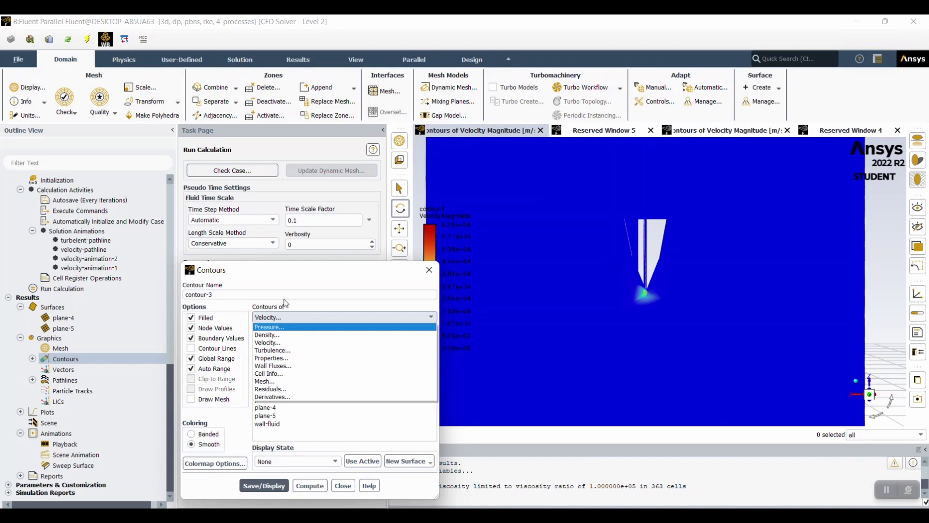
pyautogui.click(284, 342)
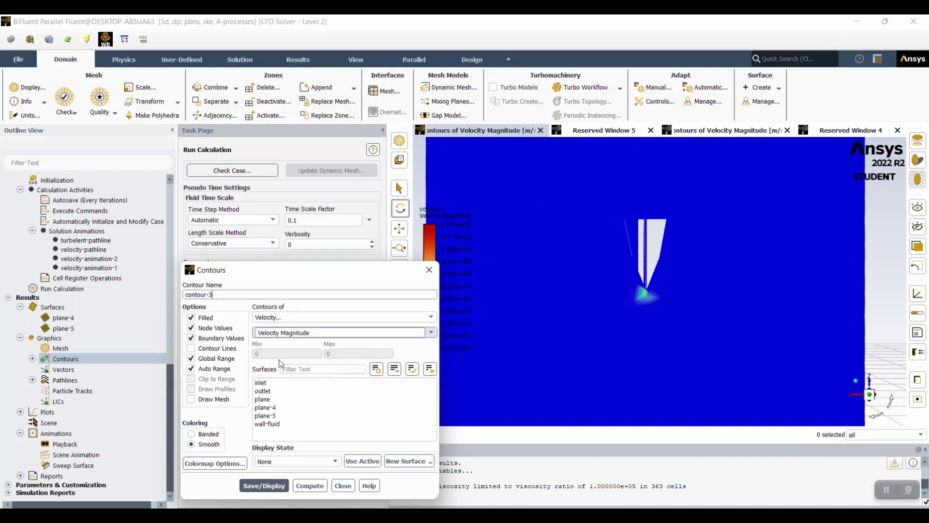
pyautogui.click(281, 407)
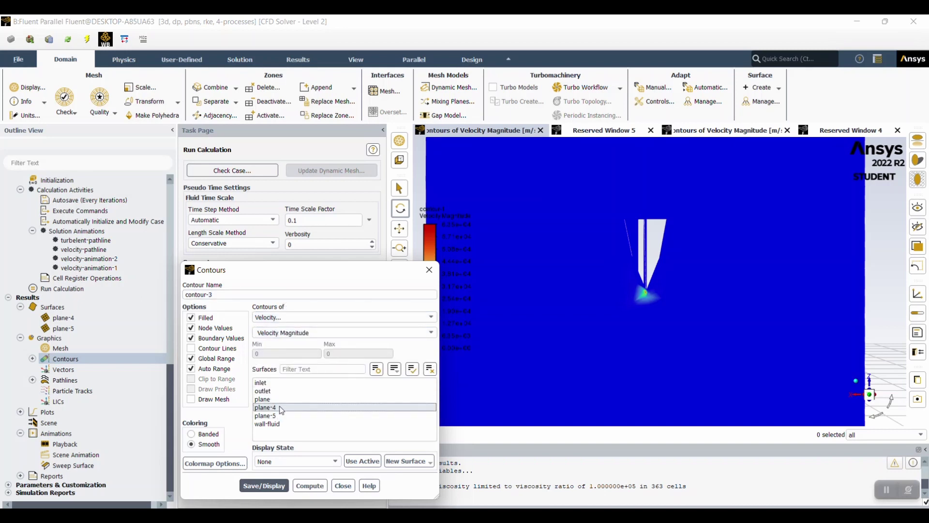
pyautogui.click(280, 486)
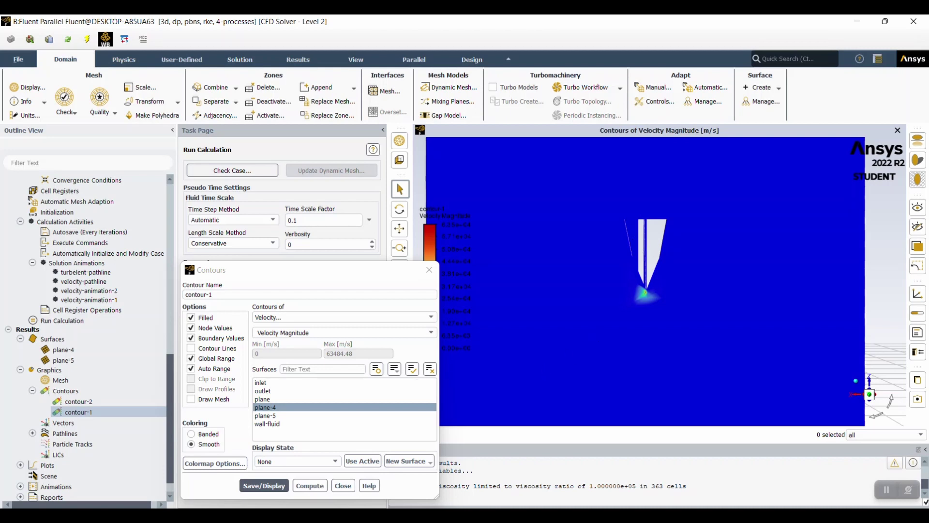
# Check the dimensioned view of the paper plane in the SOLIDWORKS drawing and return to Fluent.
pyautogui.click(368, 457)
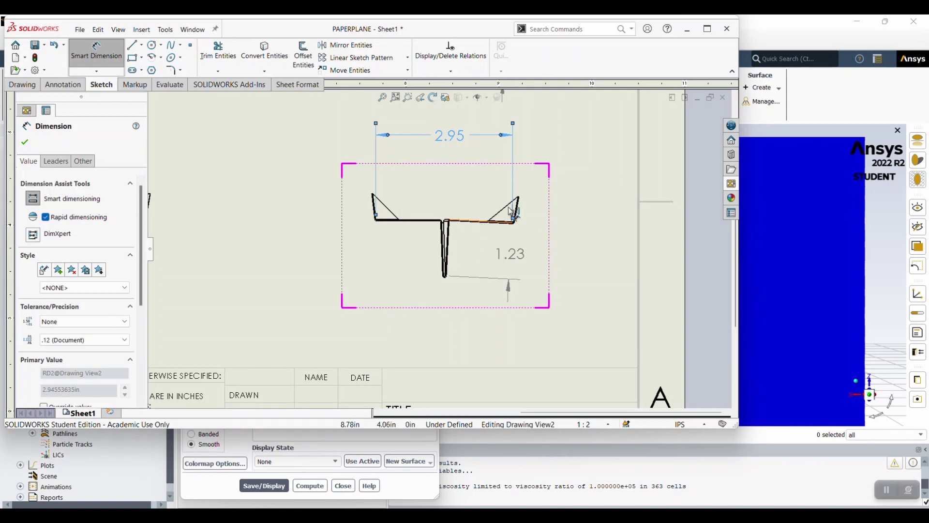
pyautogui.click(693, 34)
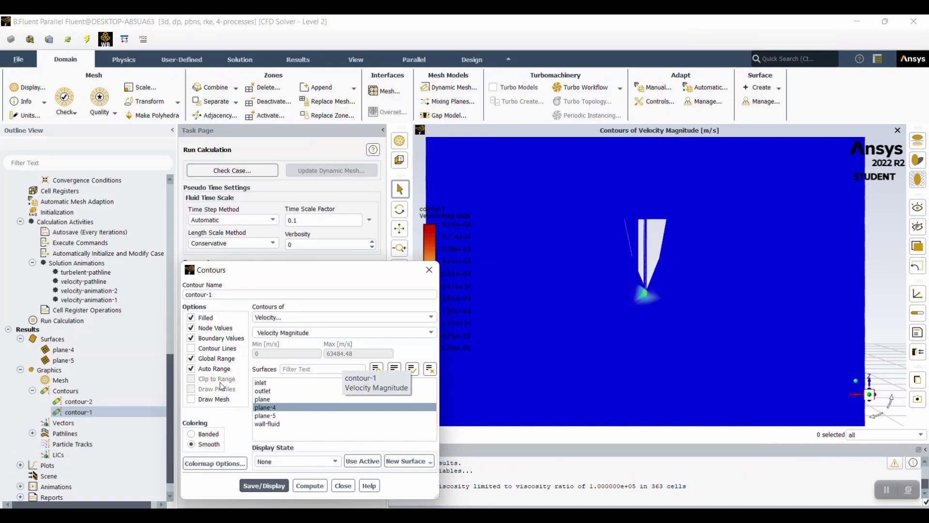
# Display the saved velocity magnitude contours contour-2 on plane-5 and contour-1 on plane-4 for comparison.
pyautogui.click(100, 403)
pyautogui.doubleClick(100, 403)
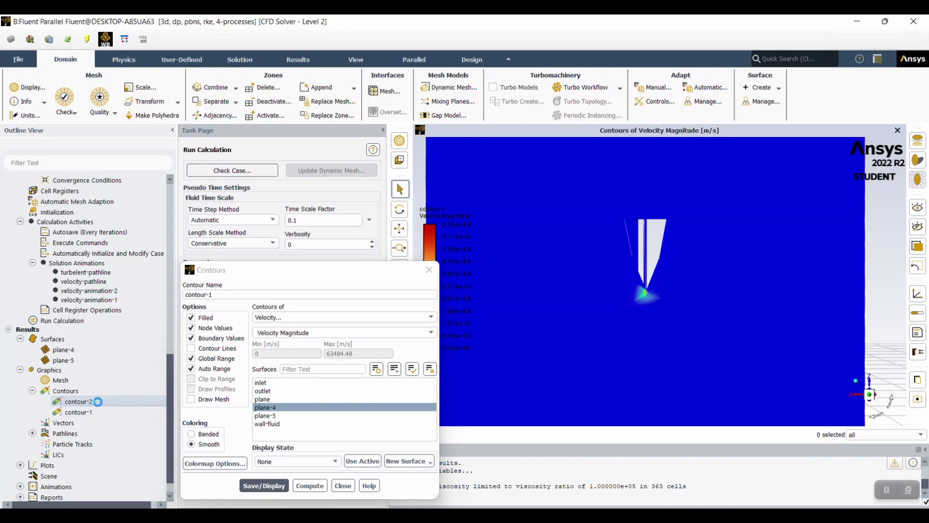
pyautogui.click(264, 485)
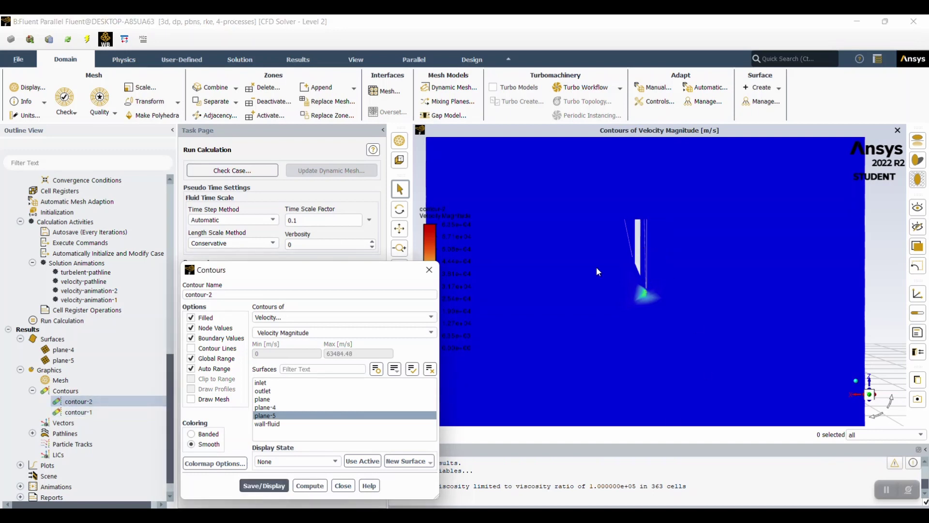
pyautogui.click(79, 412)
pyautogui.doubleClick(79, 412)
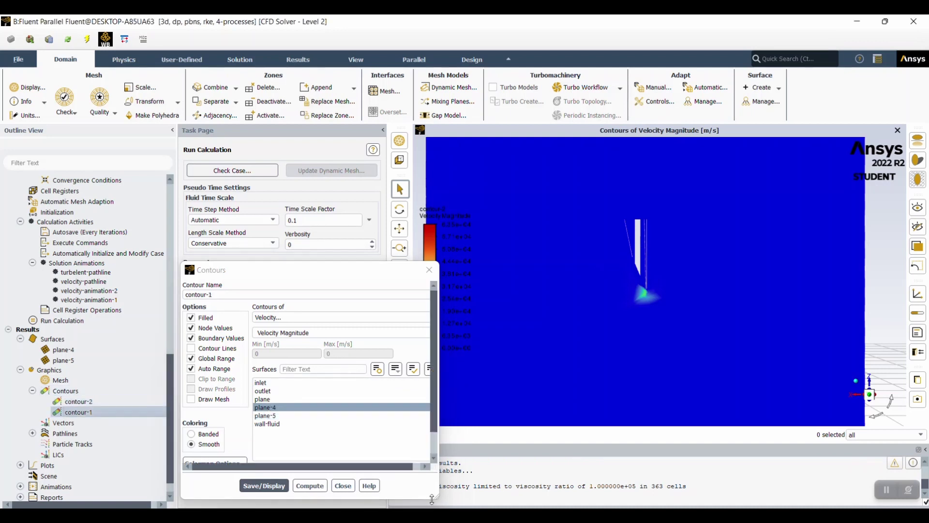
pyautogui.click(263, 486)
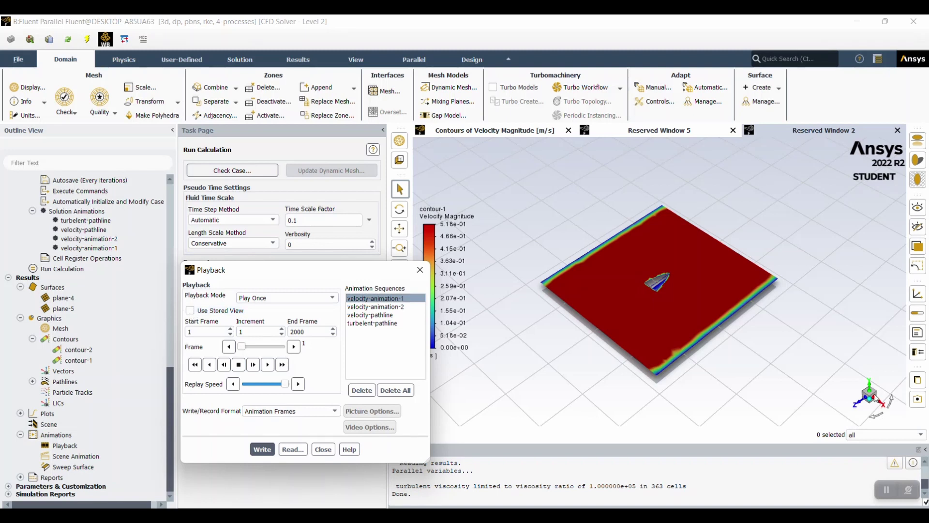
# Play back the velocity-animation-1 sequence with the paper plane in close-up, stop it partway, and close the playback.
pyautogui.click(869, 394)
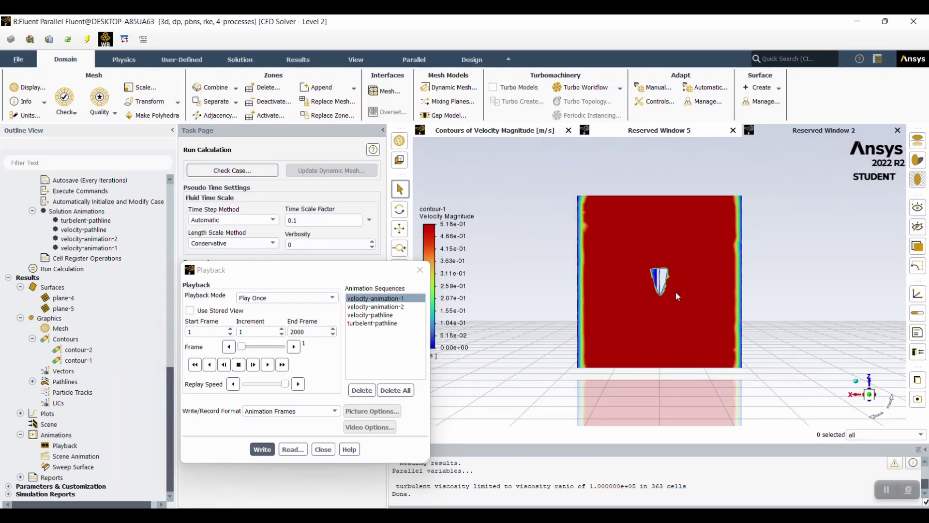
pyautogui.scroll(1, 663, 285)
pyautogui.scroll(5, 664, 285)
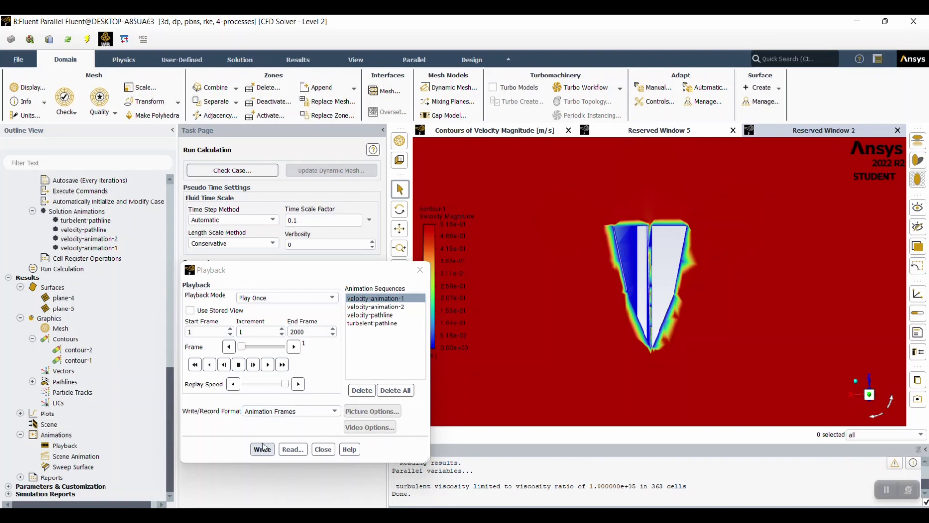
pyautogui.click(268, 364)
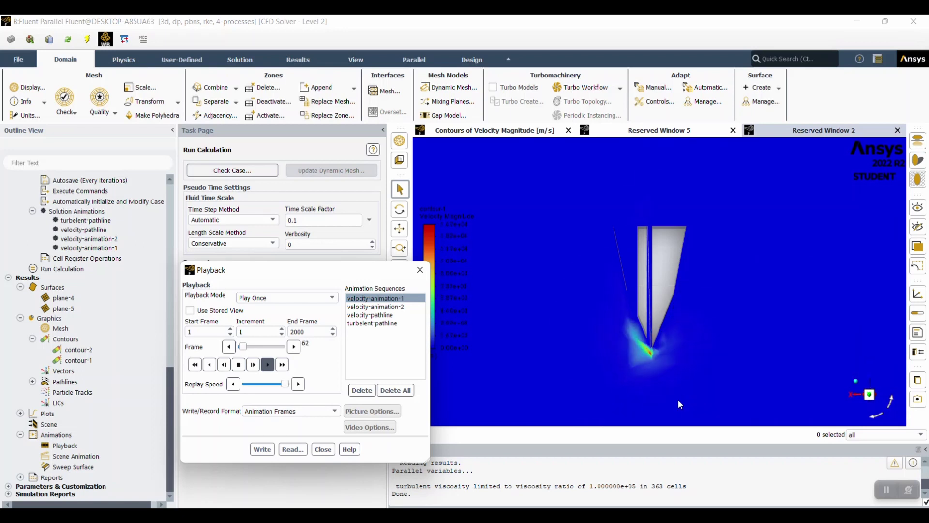
pyautogui.click(239, 364)
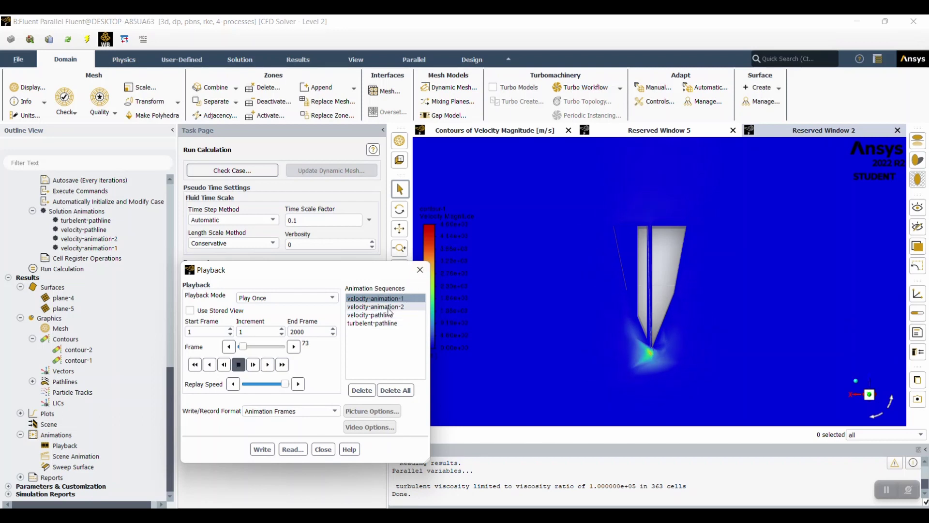
pyautogui.click(420, 270)
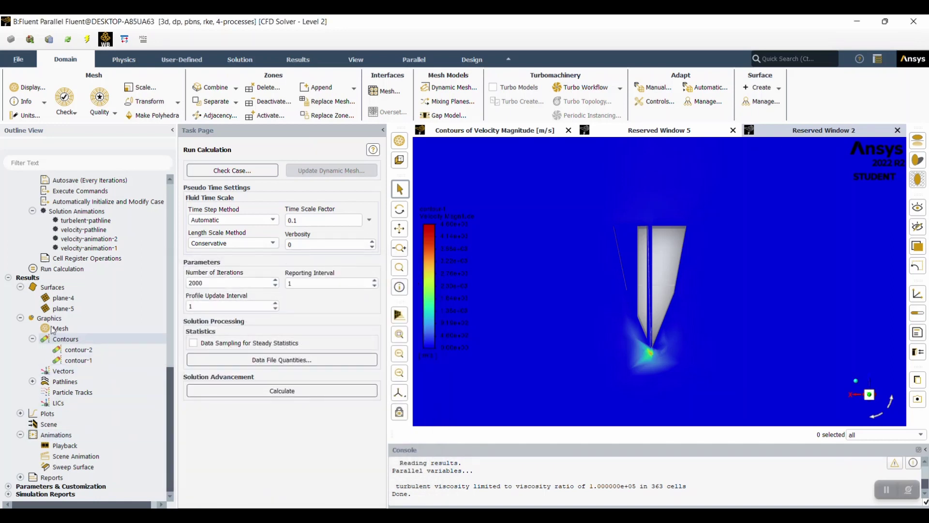
# Try coloring a new pathline released from wall-fluid by Velocity Magnitude and by Turbulent Kinetic Energy (k), then close its settings without saving.
pyautogui.click(33, 381)
pyautogui.doubleClick(69, 382)
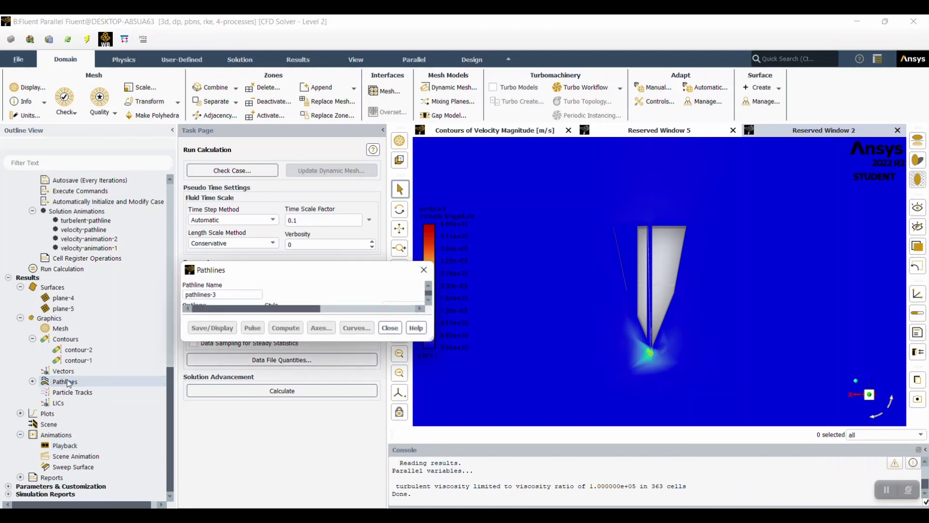
pyautogui.click(478, 290)
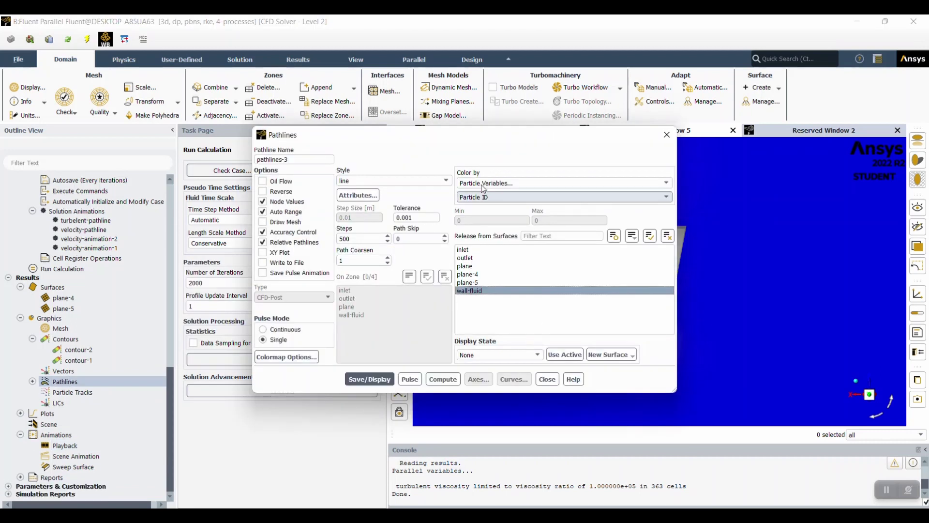
pyautogui.click(498, 184)
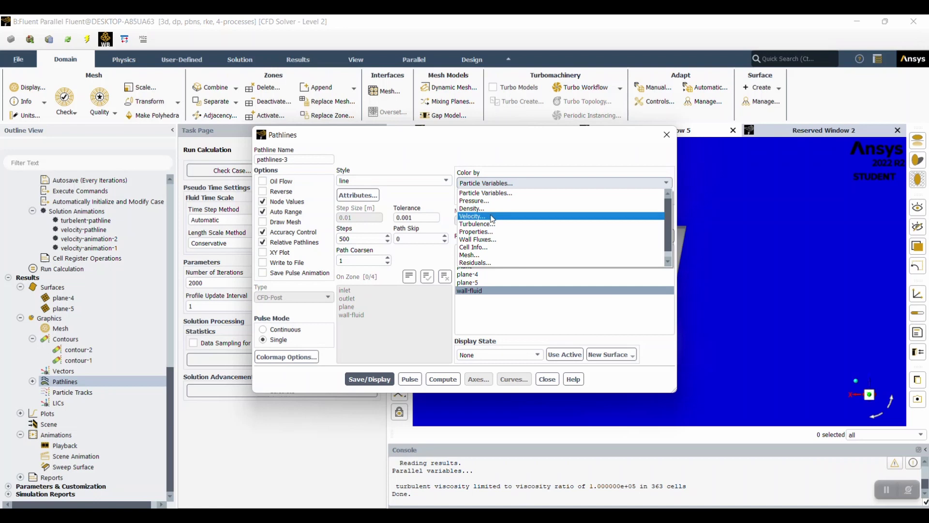
pyautogui.click(493, 216)
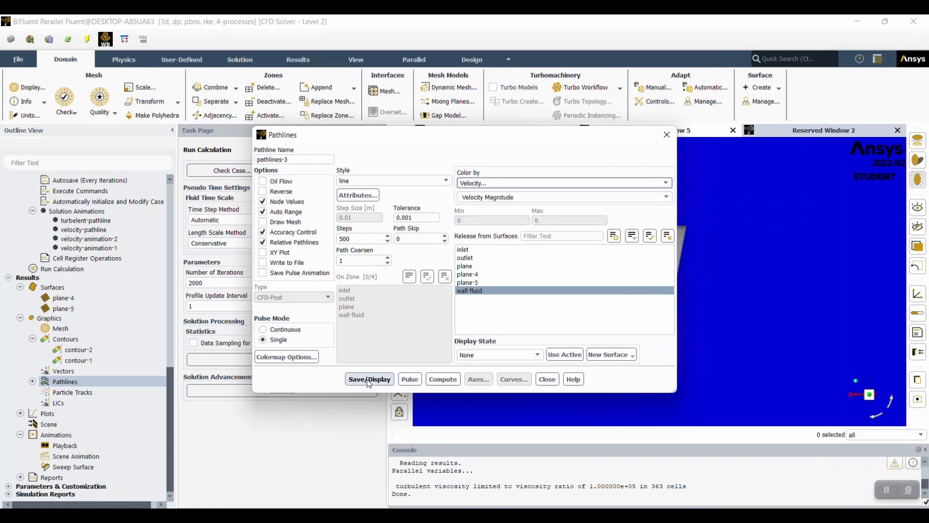
pyautogui.click(504, 184)
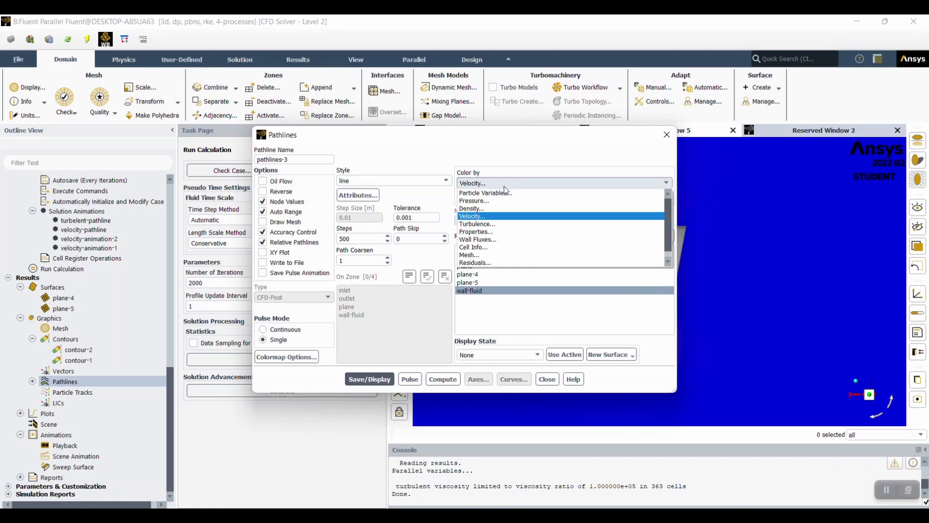
pyautogui.click(498, 224)
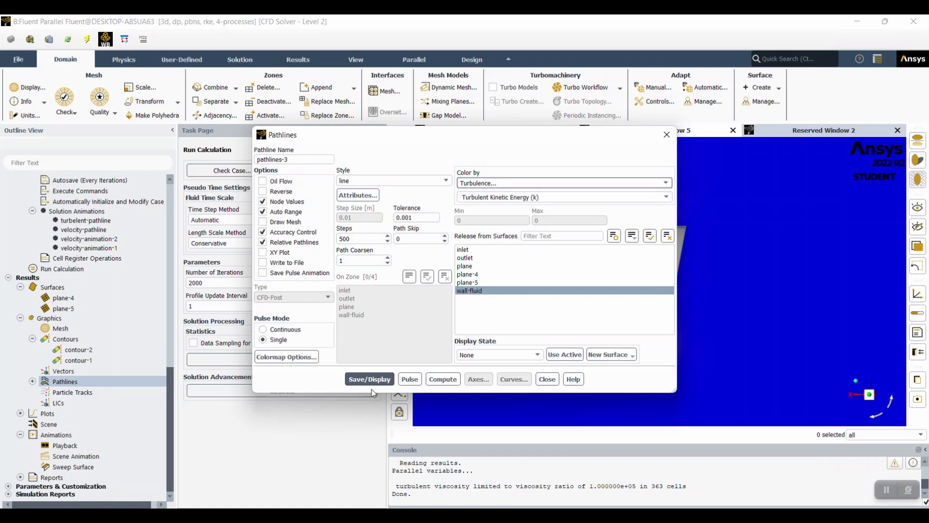
pyautogui.click(676, 136)
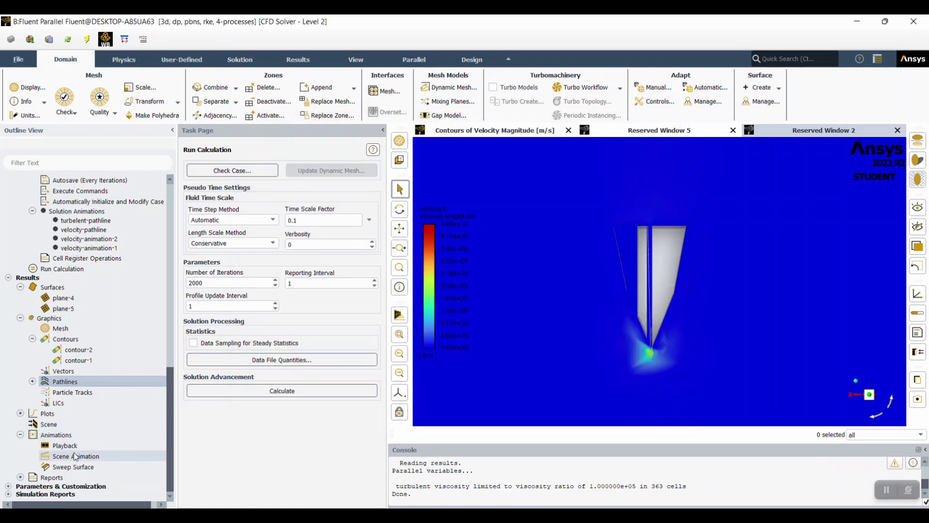
# Open the animation playback, display the velocity-pathline sequence, and inspect the paper plane end-on in close-up.
pyautogui.doubleClick(64, 445)
pyautogui.click(378, 315)
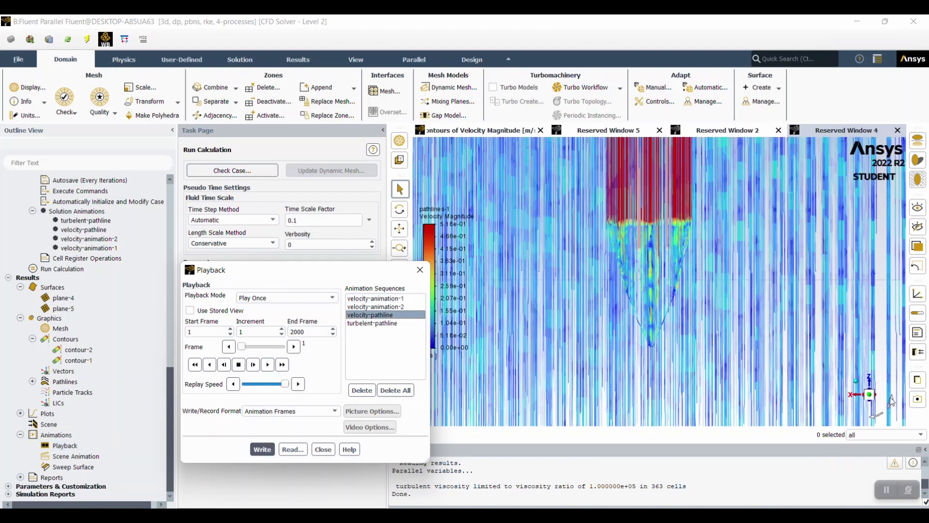
pyautogui.click(859, 386)
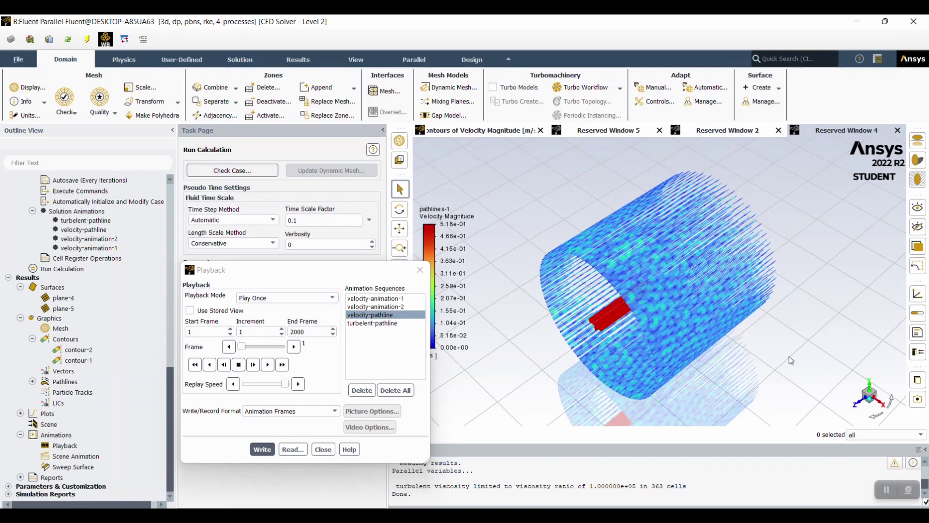
pyautogui.click(886, 406)
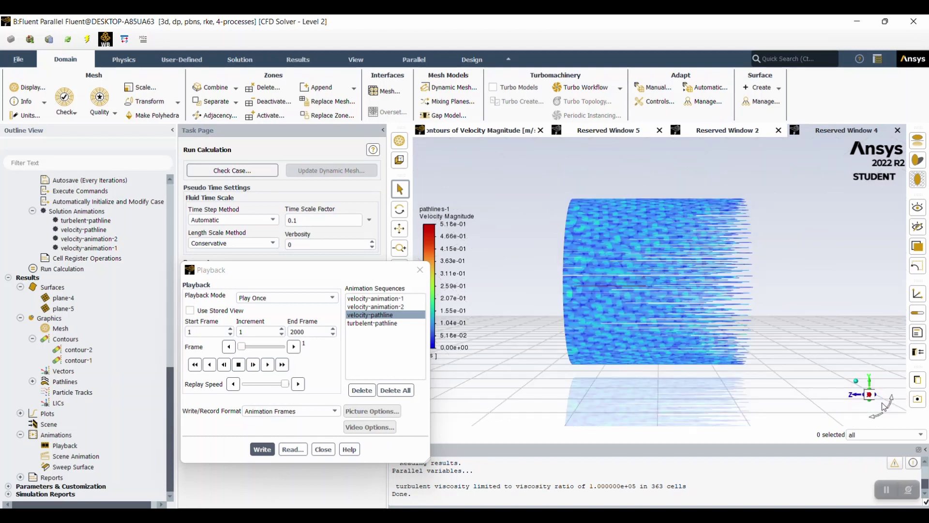
pyautogui.click(884, 402)
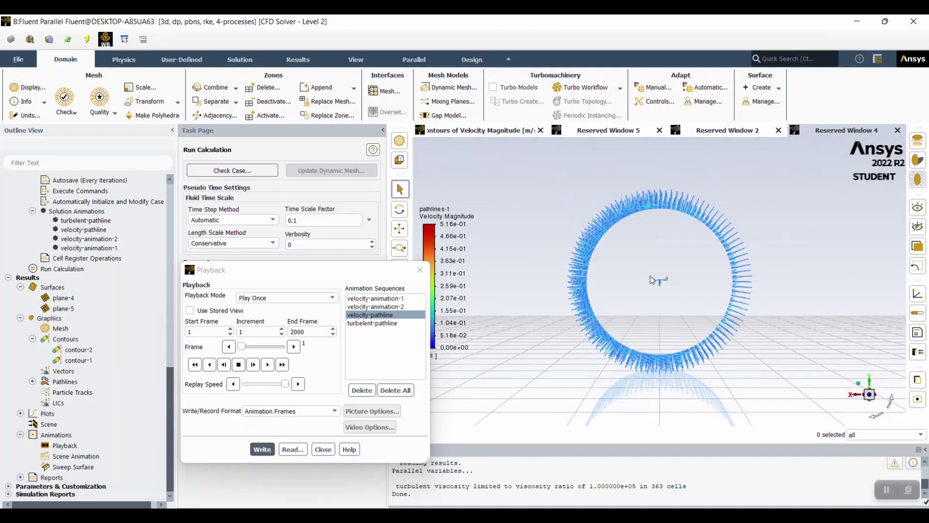
pyautogui.scroll(-2, 649, 275)
pyautogui.scroll(6, 649, 275)
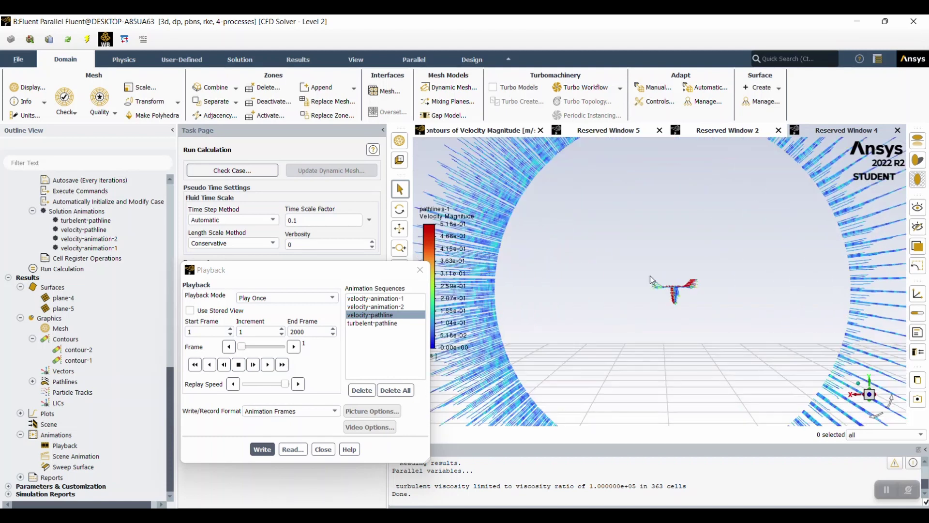
pyautogui.scroll(2, 649, 275)
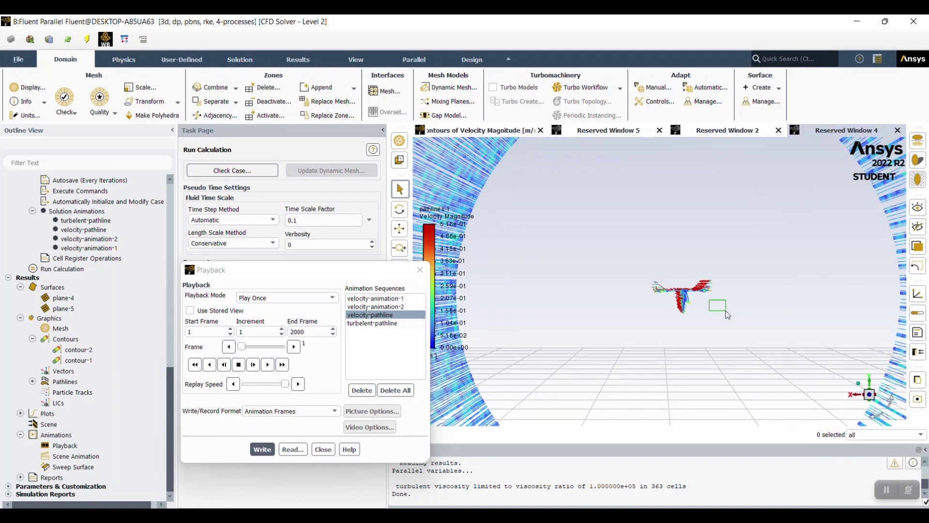
# Examine the velocity pathlines around the paper plane from oblique angles on both sides.
pyautogui.click(400, 210)
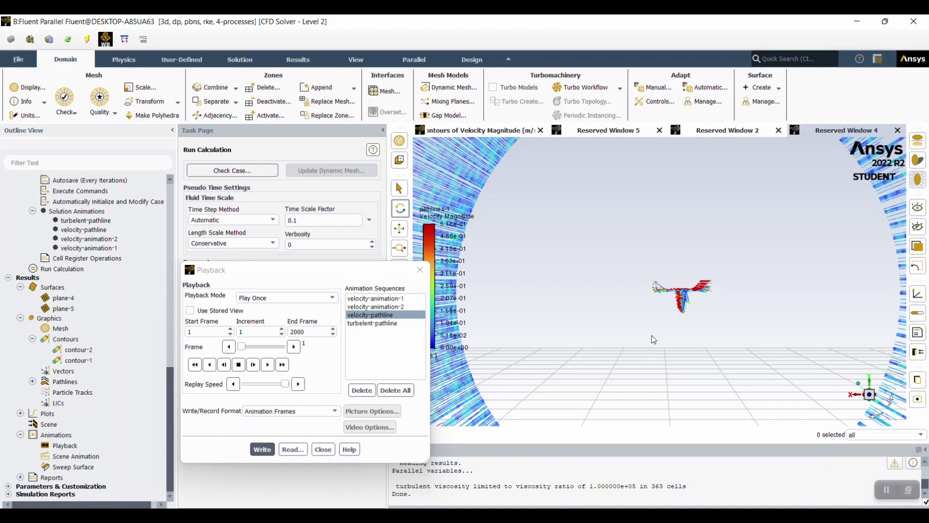
pyautogui.moveTo(686, 300); pyautogui.dragTo(745, 297)
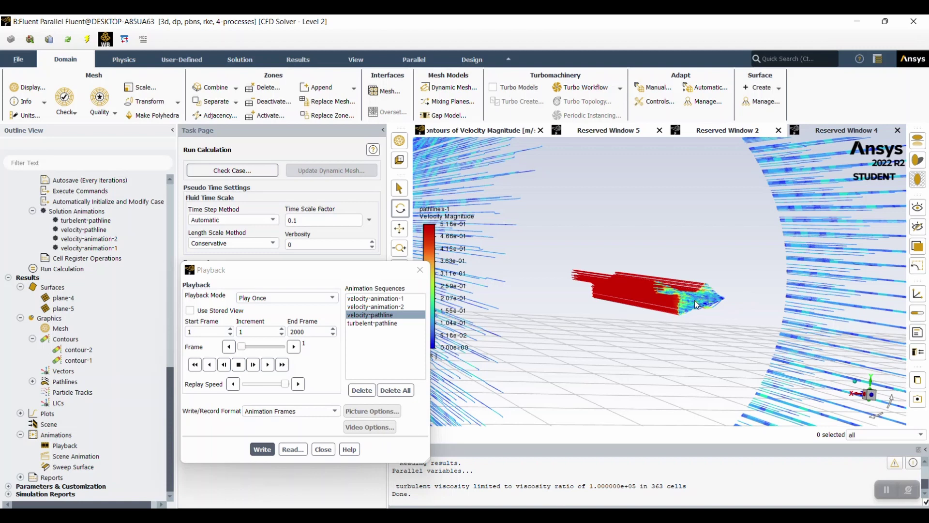
pyautogui.scroll(2, 694, 300)
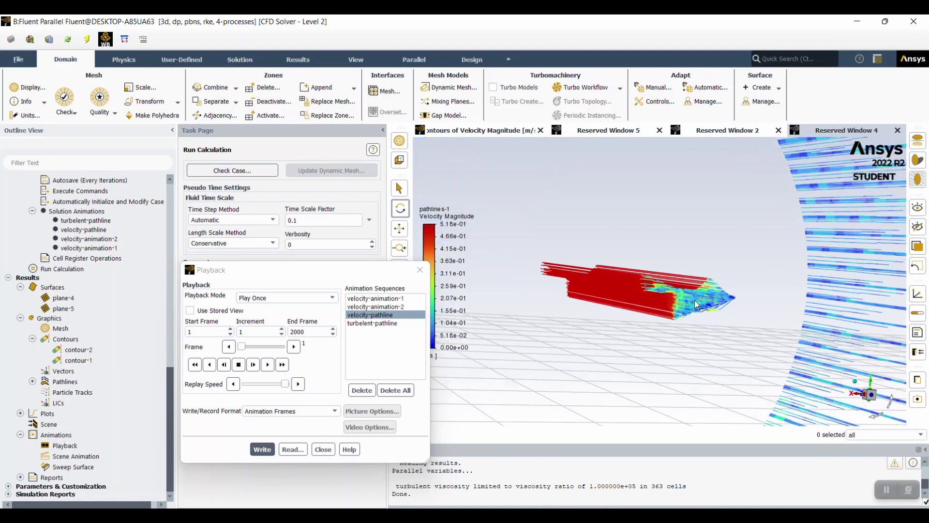
pyautogui.moveTo(673, 310); pyautogui.dragTo(538, 287)
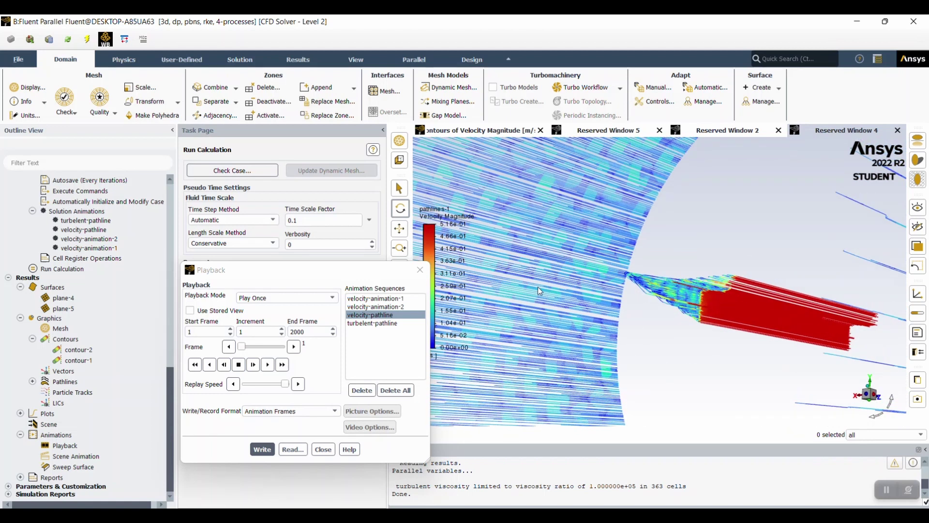
# Display the turbulent-pathline sequence and inspect the turbulent kinetic energy pathlines around the paper plane end-on.
pyautogui.click(387, 323)
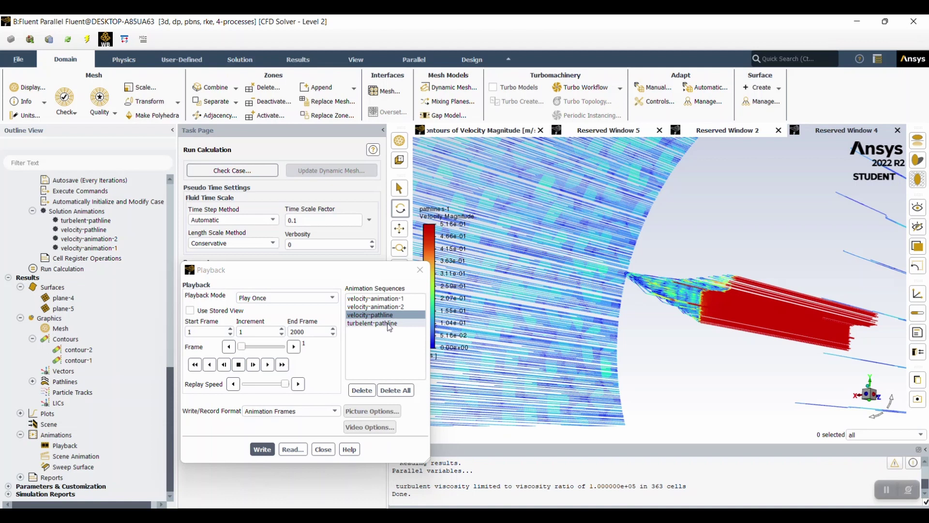
pyautogui.click(887, 401)
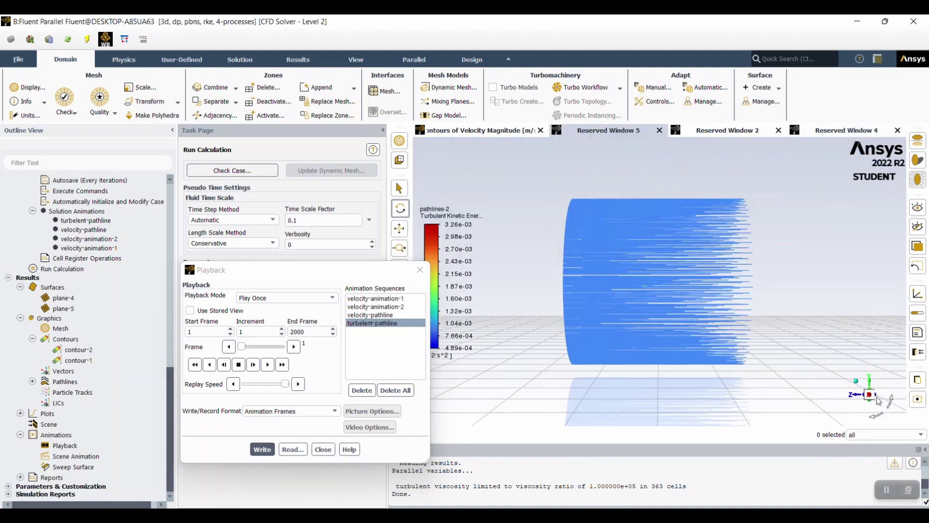
pyautogui.click(880, 399)
pyautogui.scroll(10, 657, 295)
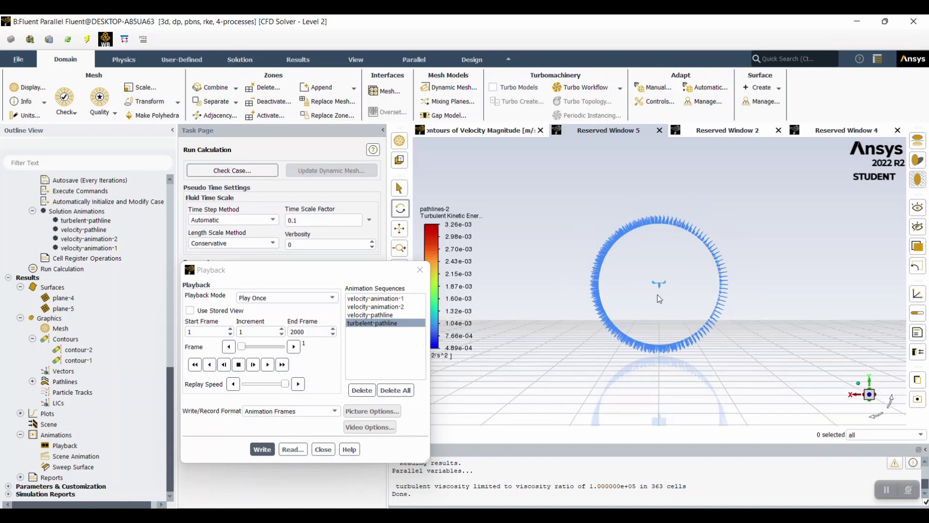